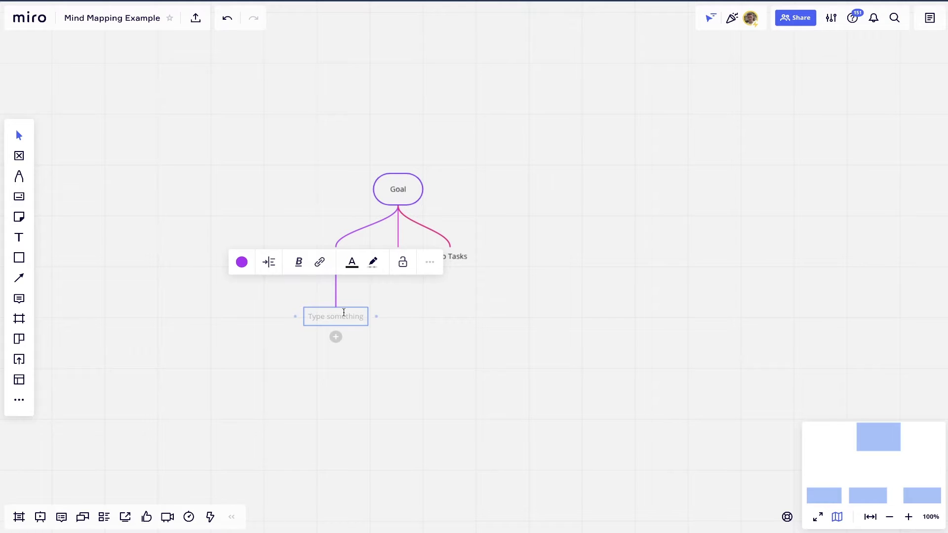
Label the new node beneath the first sub task "Sub sub task", and shift the last "Sub Tasks" node toward the middle one
text(Sub sub task)
click(340, 264)
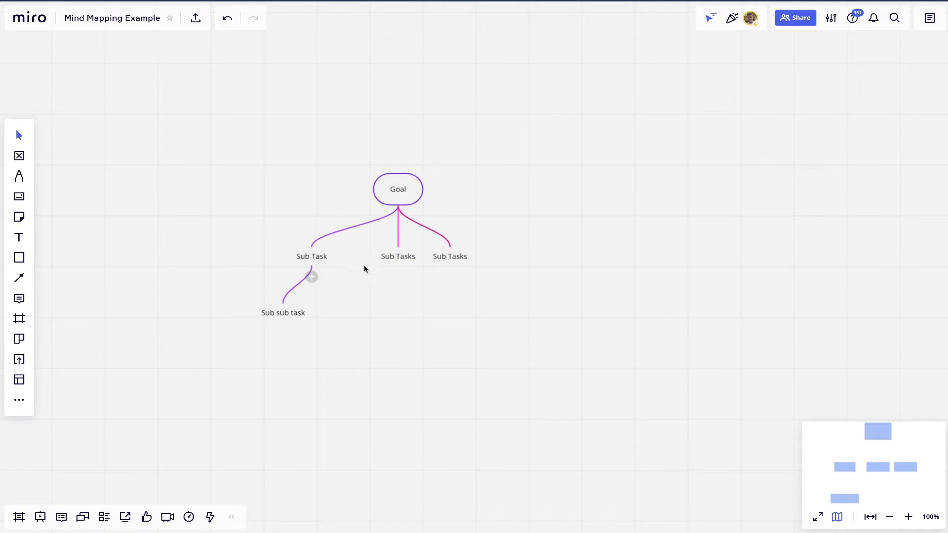
mouse_move(393, 257)
drag(449, 256, 429, 256)
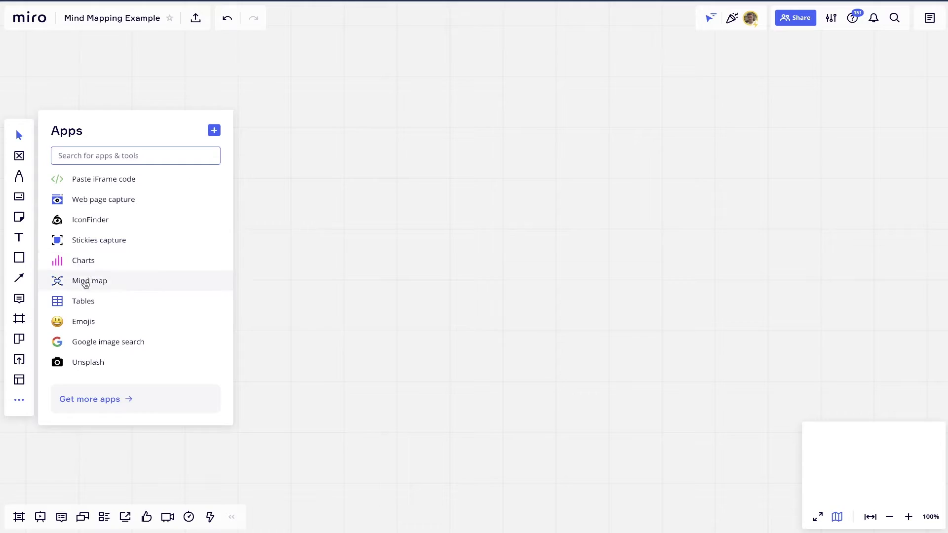
Place a new mind map on the empty board with "Goal" as its central node
click(85, 281)
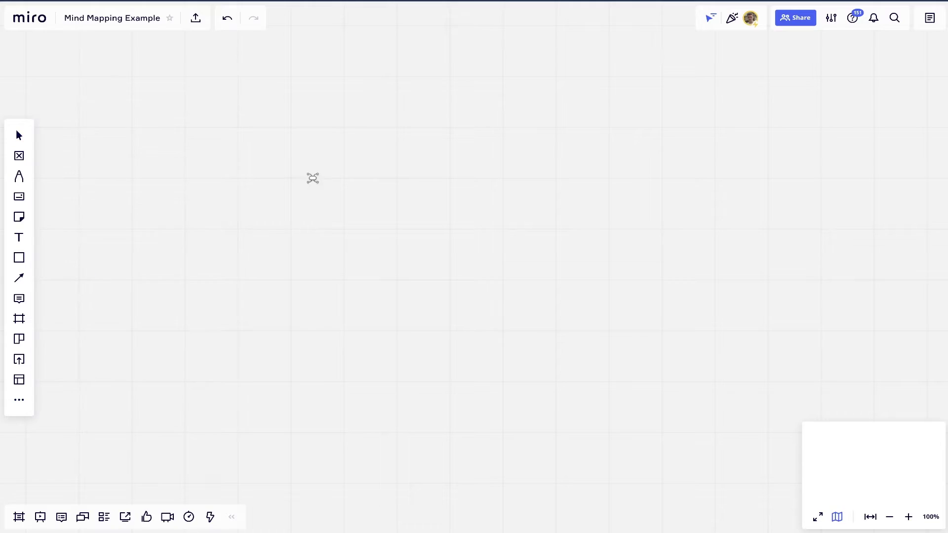
click(312, 180)
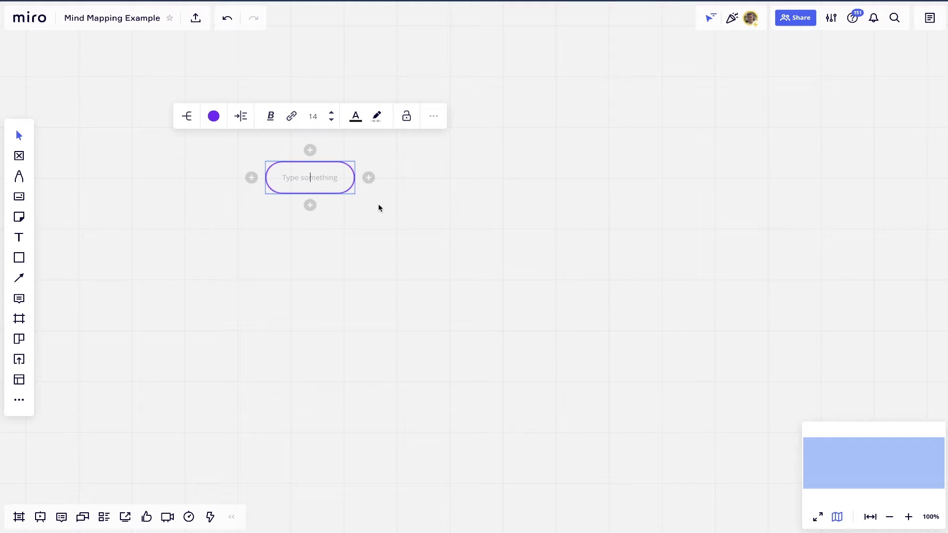
text(Goal)
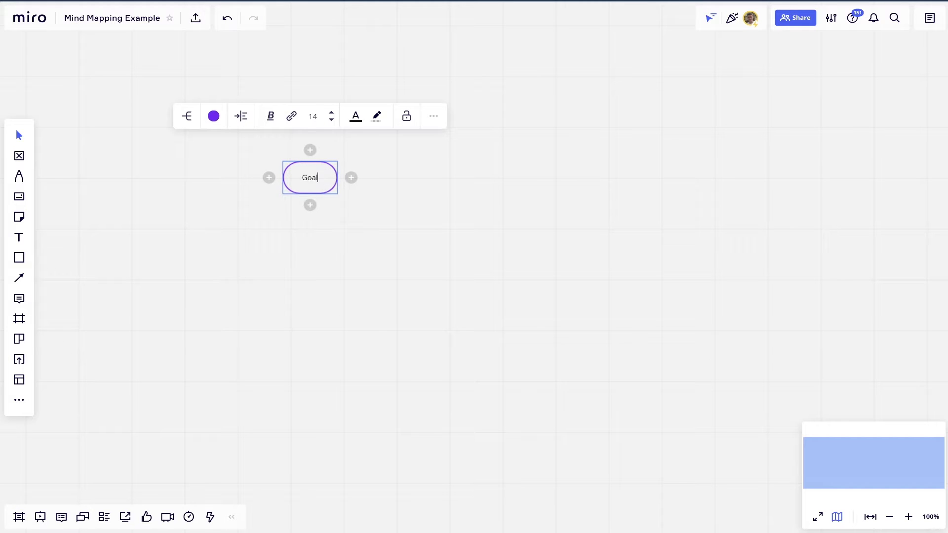
Add five child nodes to "Goal", each labelled "Tasks"
key(Tab)
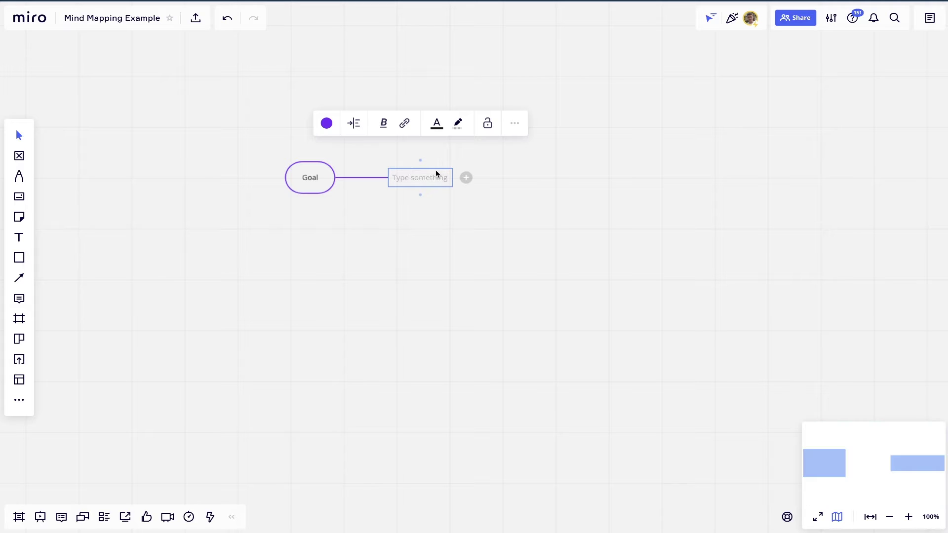
text(Tasks)
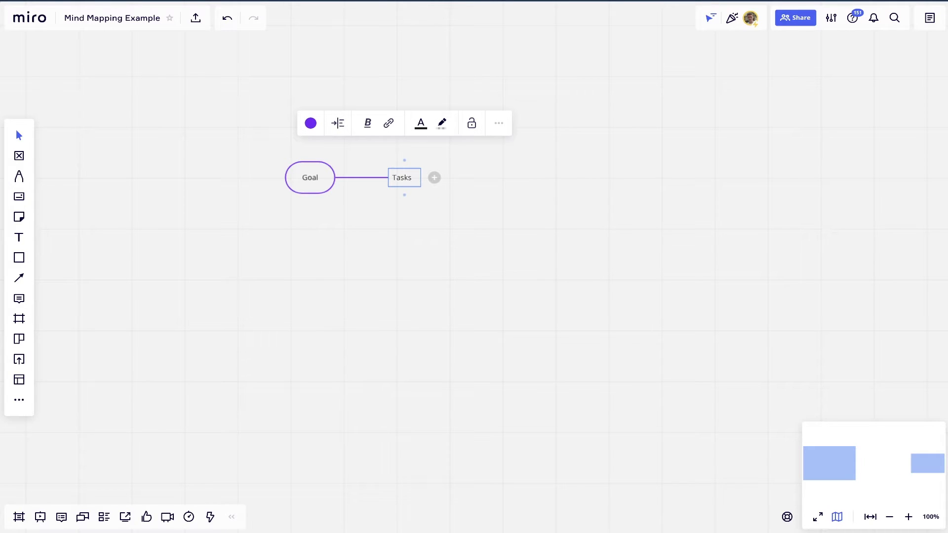
key(Return)
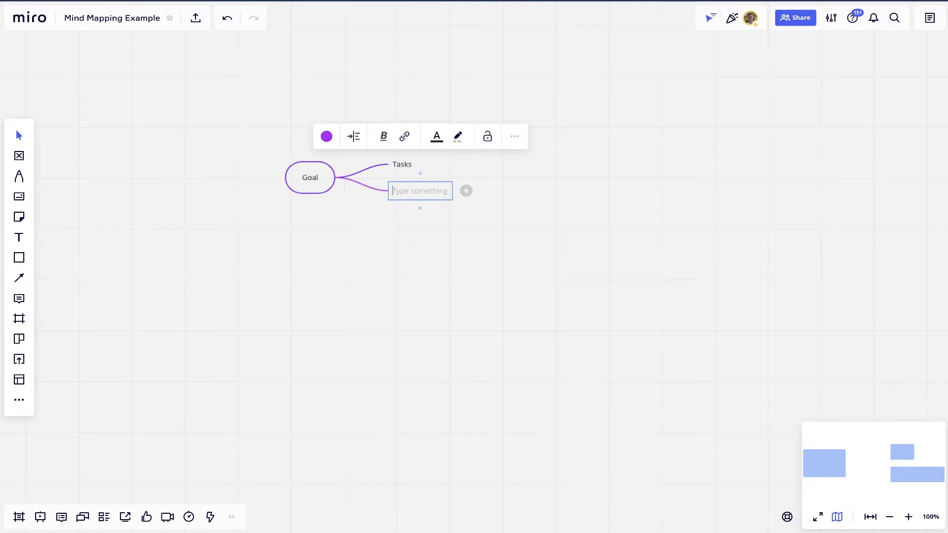
text(Tasks)
key(Return)
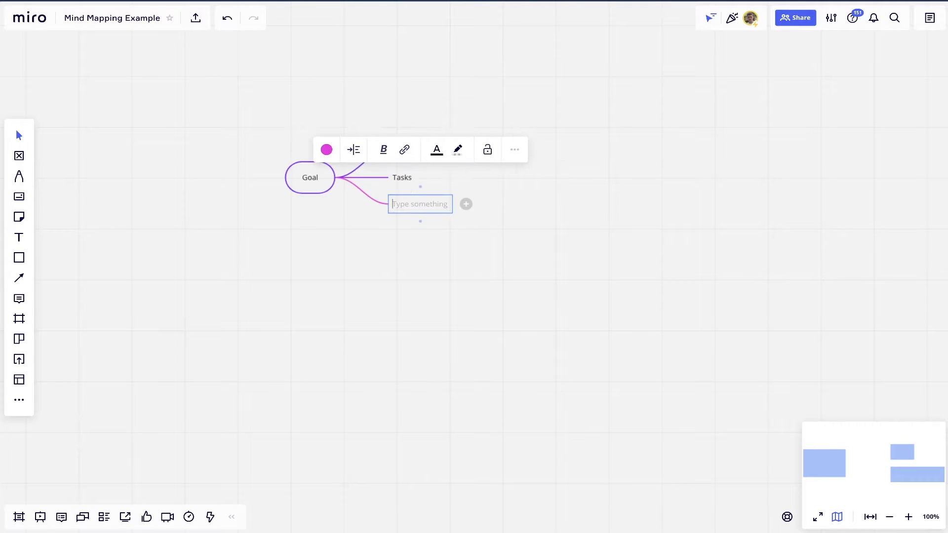
text(Tasks)
key(Return)
text(Tasks)
key(Return)
text(Tasks)
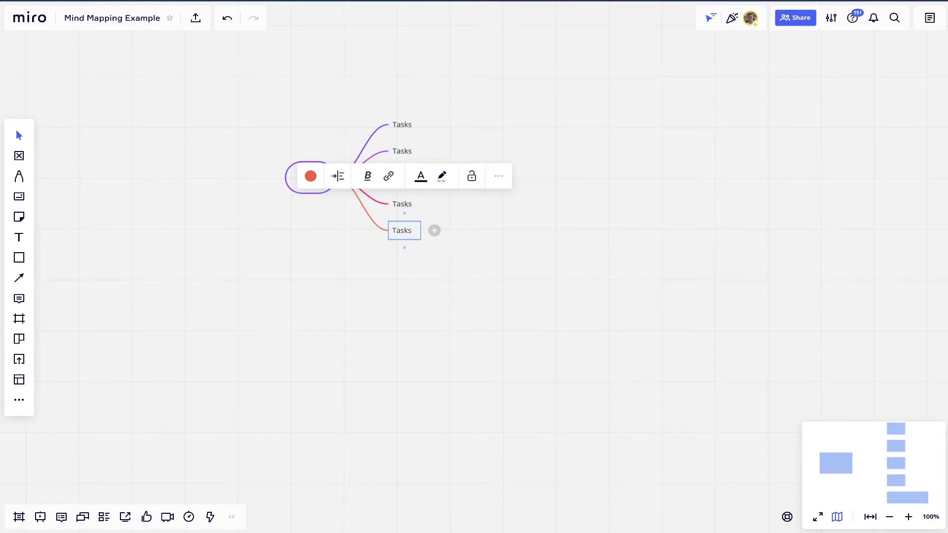
Add a further level of child nodes beyond the last "Tasks" node
key(Tab)
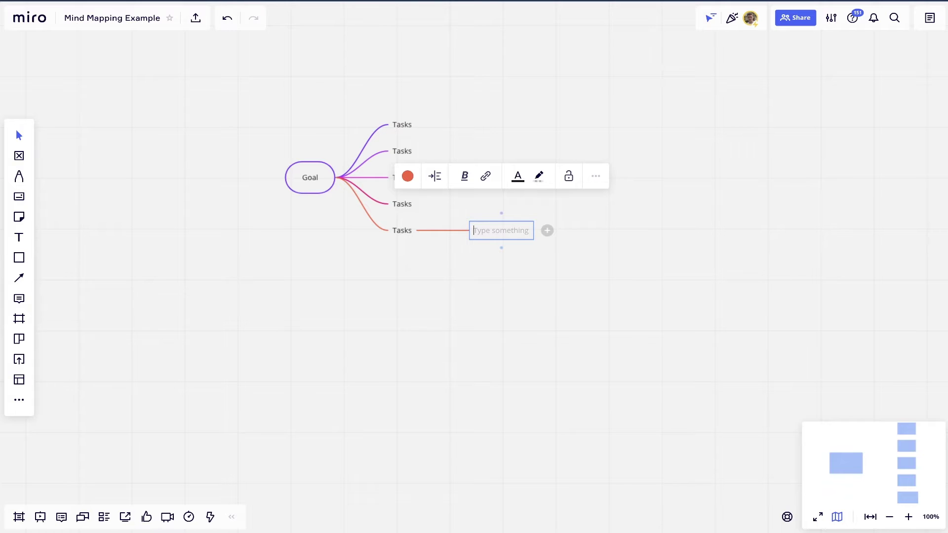
key(Tab)
key(Tab)
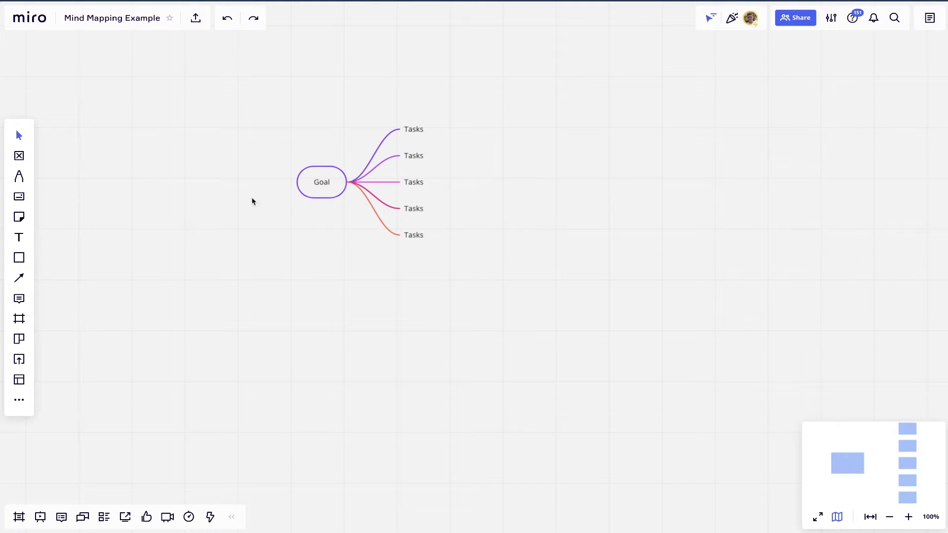
Post a comment on the "Goal" node that mentions a teammate and asks them to finish adding all the tasks under the goal
click(18, 298)
click(325, 183)
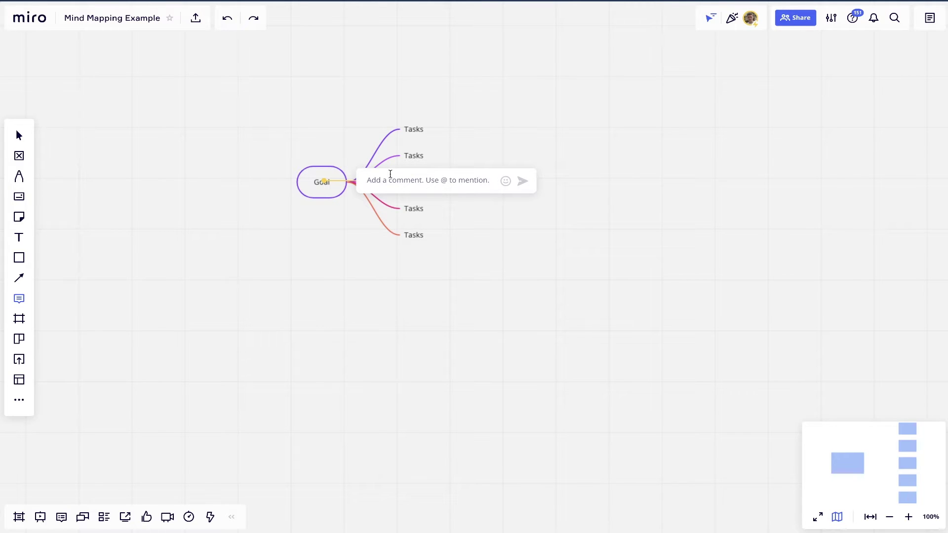
text(Hey @john can you finish adding all the tasks under the goal.)
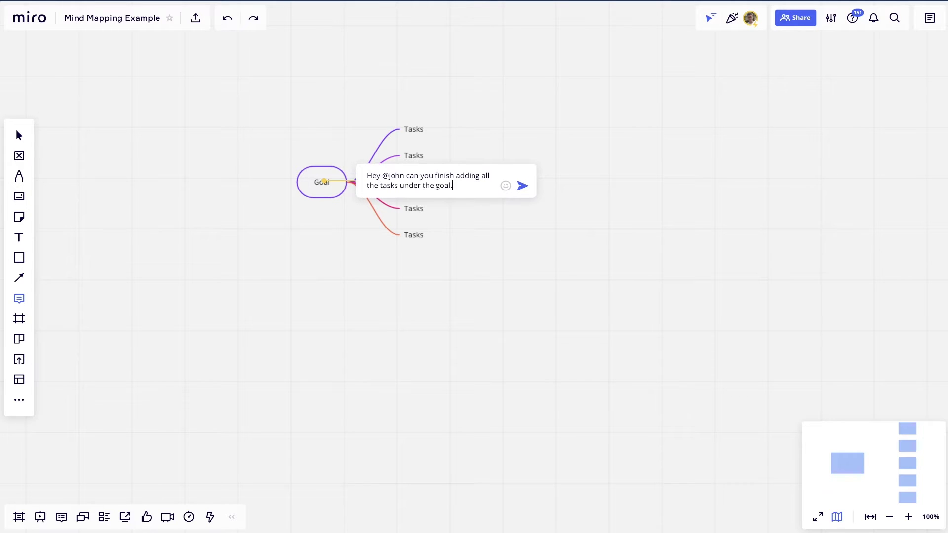
click(516, 189)
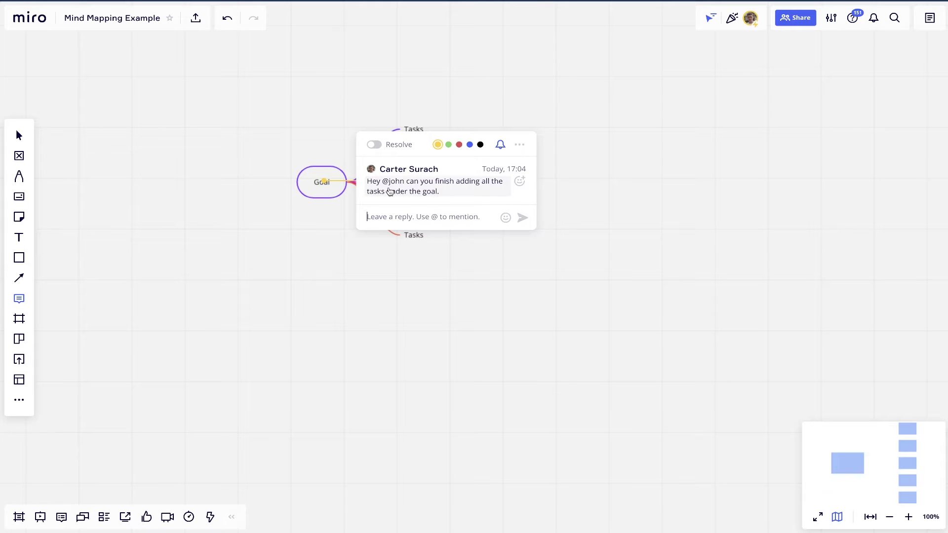
Set the comment's colour to black and close its thread
click(459, 145)
click(480, 145)
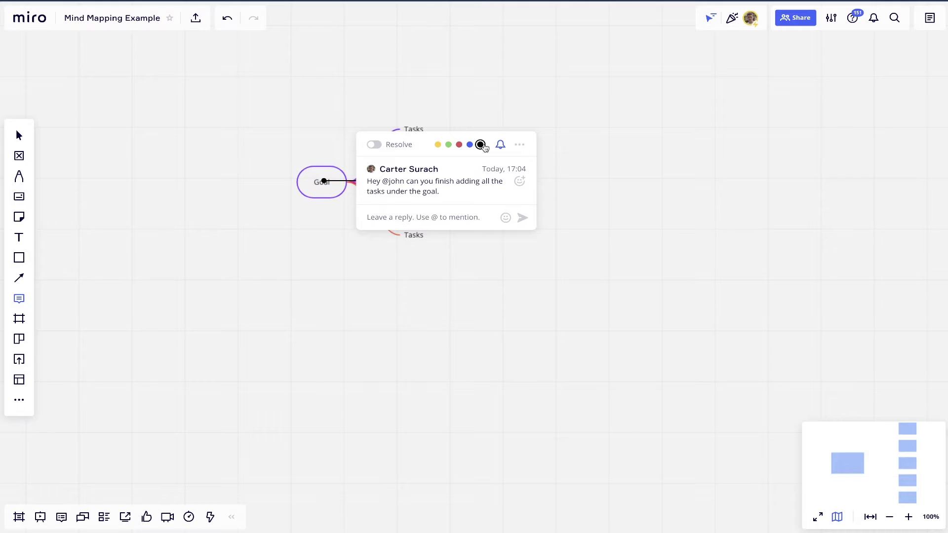
click(333, 120)
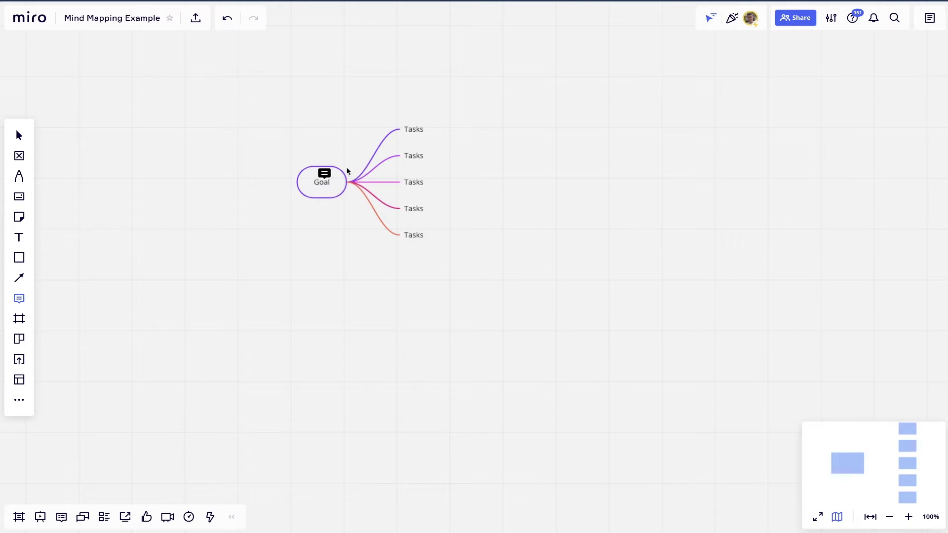
Move the comment marker to the left edge of the "Goal" node and view its thread
drag(326, 176, 306, 183)
click(305, 182)
click(284, 246)
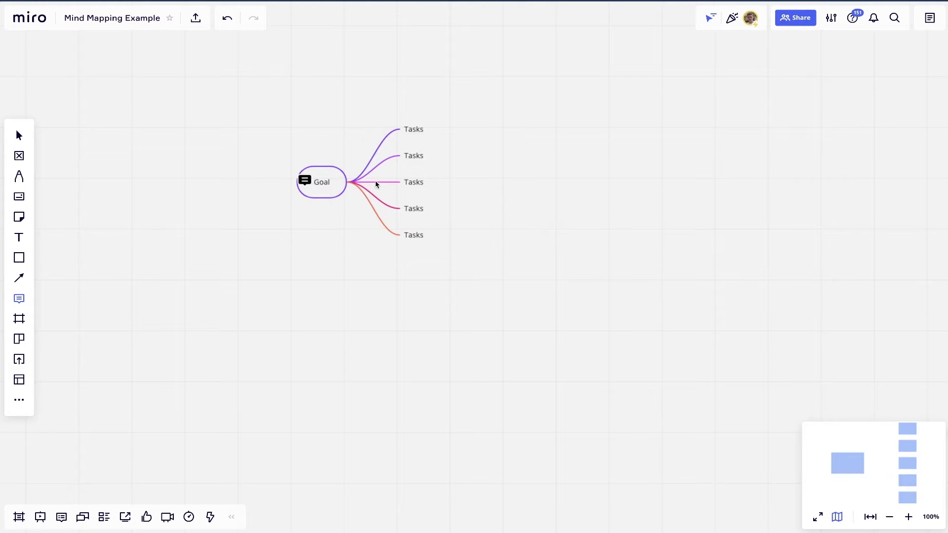
click(302, 181)
drag(422, 199, 480, 168)
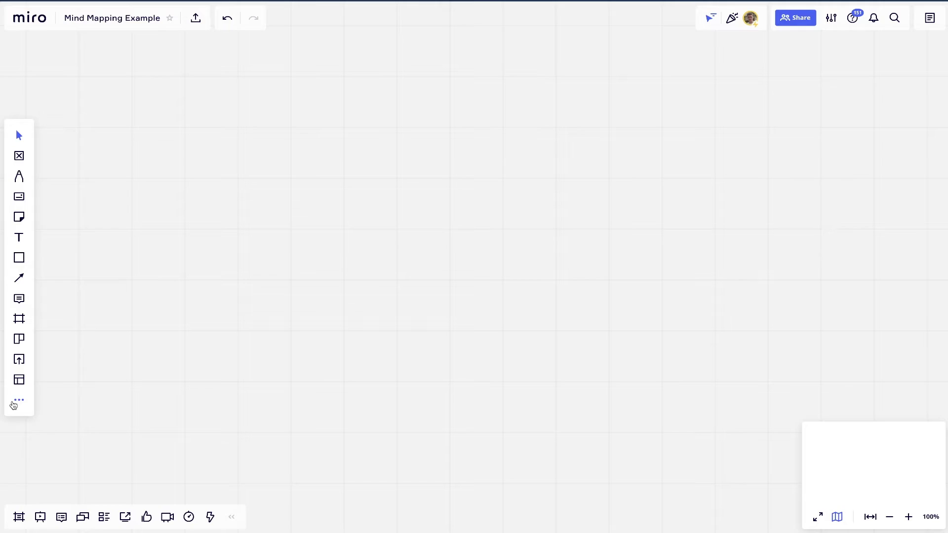
Place a new mind map on the empty board with "5 Songs" as its central node
click(13, 404)
click(111, 279)
click(303, 160)
text(5 Songs)
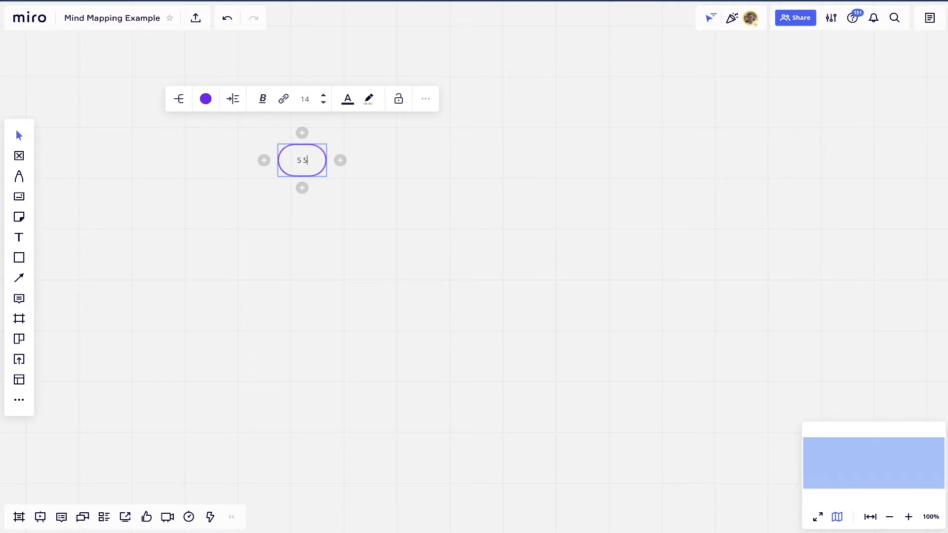
click(449, 228)
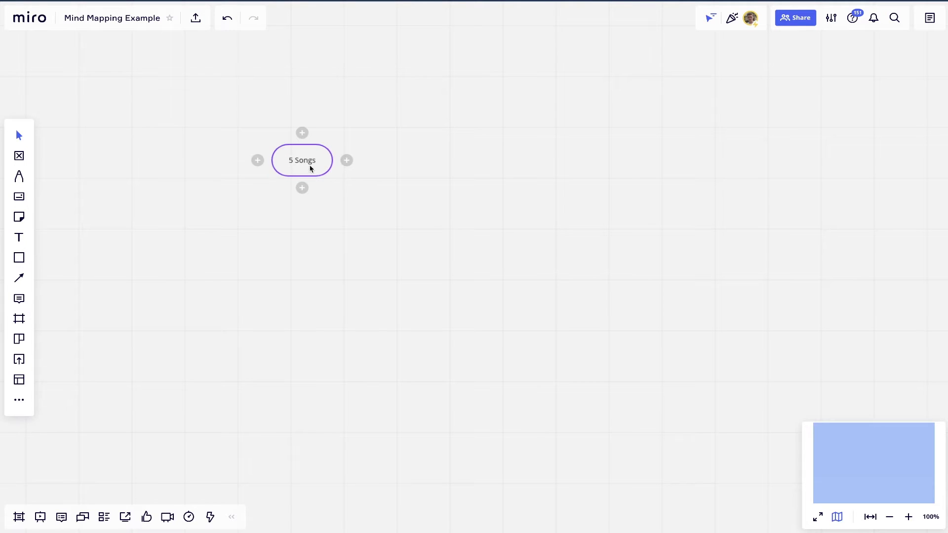
Add five child nodes beneath "5 Songs", labelled "Song 1", "Song 2", "Song 3", "Song 4" and "Song 5"
click(302, 188)
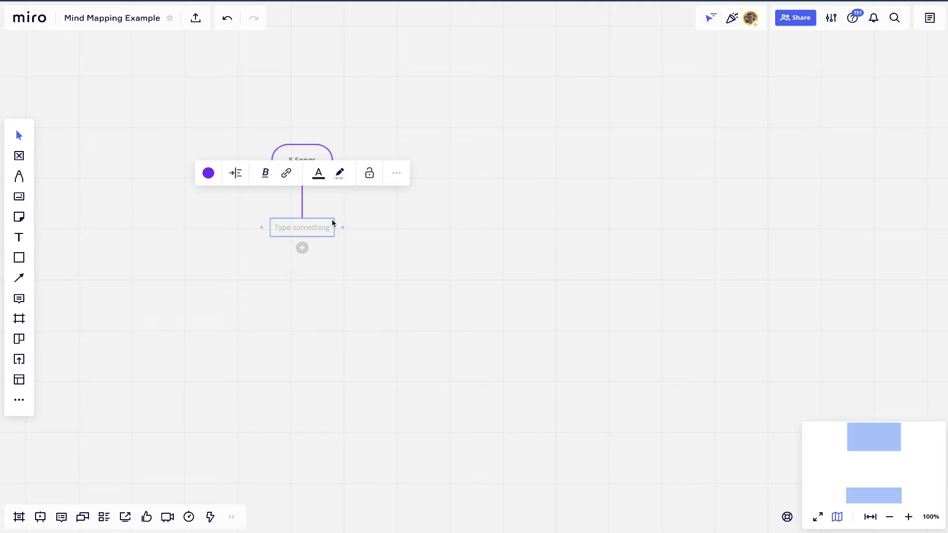
text(Song 1)
click(343, 239)
click(302, 188)
text(Song 2)
key(Return)
text(Song 3)
key(Return)
text(Song 4)
key(Return)
text(Song 5)
key(Escape)
key(Escape)
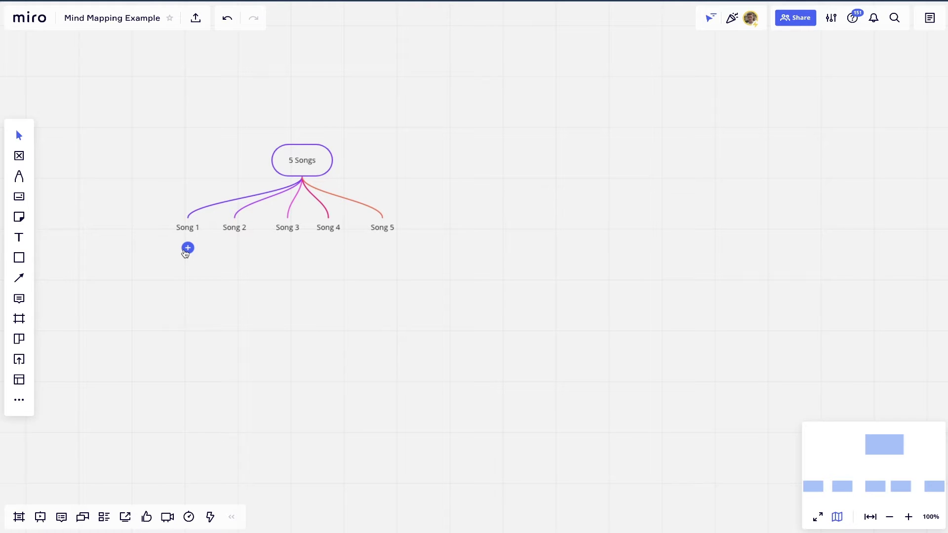
Add the child nodes "Learn Tabs" and "Learn Chords" beneath "Song 1", and show the link entry for "Learn Tabs" without adding a link
click(188, 248)
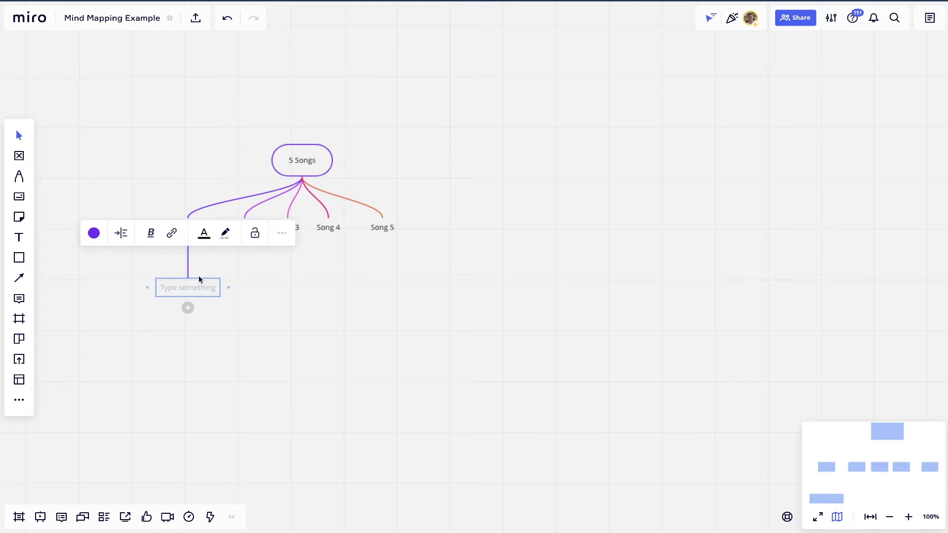
text(Learn Tabs)
key(Return)
text(Learn C)
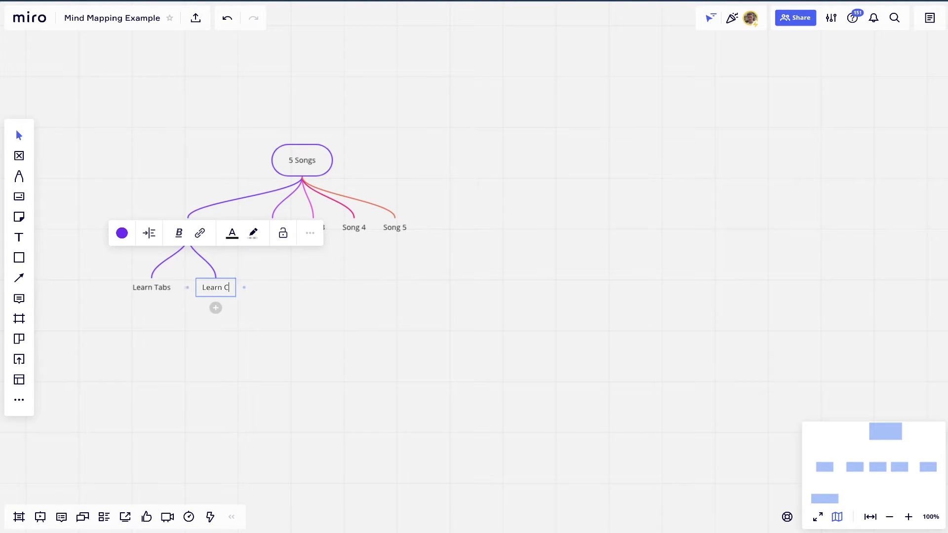
text(hords)
click(254, 302)
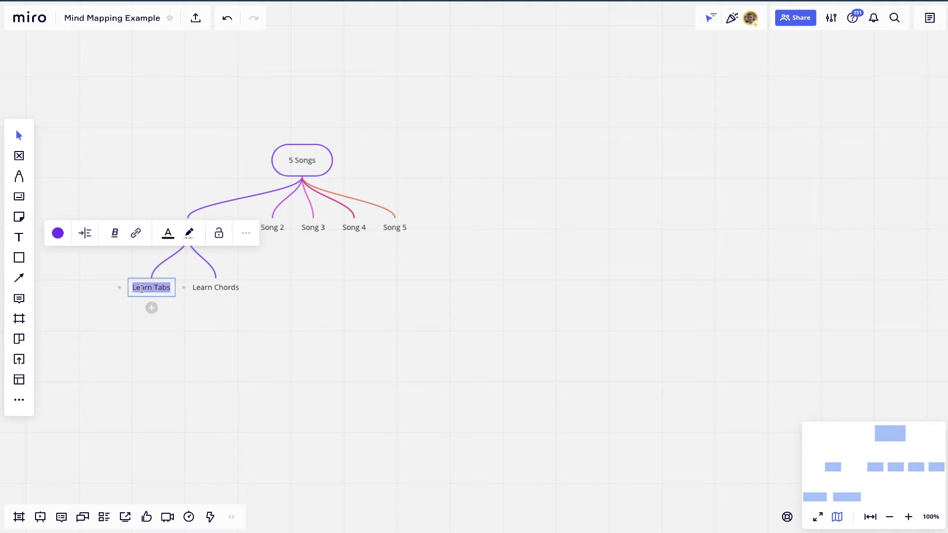
click(135, 234)
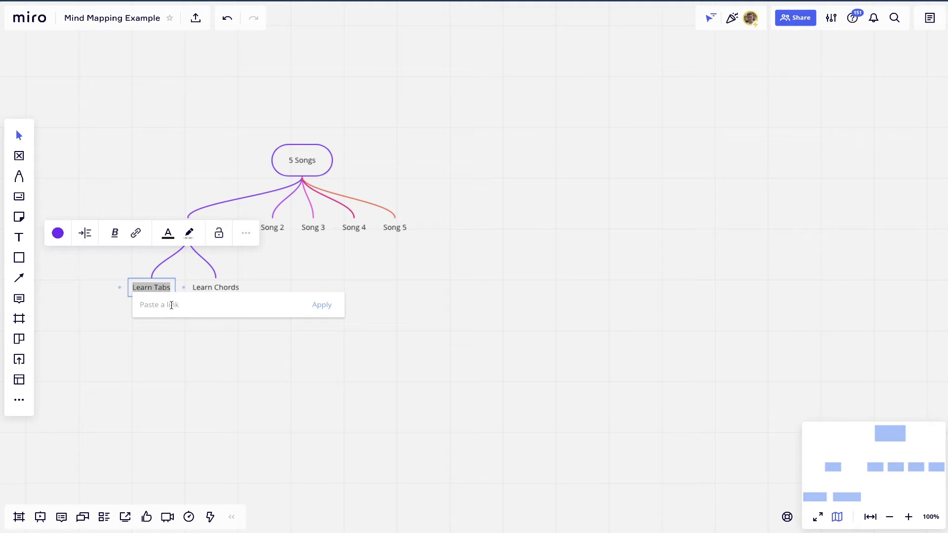
click(293, 271)
Add the child nodes "C", "B", "D" and "G" beneath "Learn Chords", and shift the whole mind map to the right
click(210, 288)
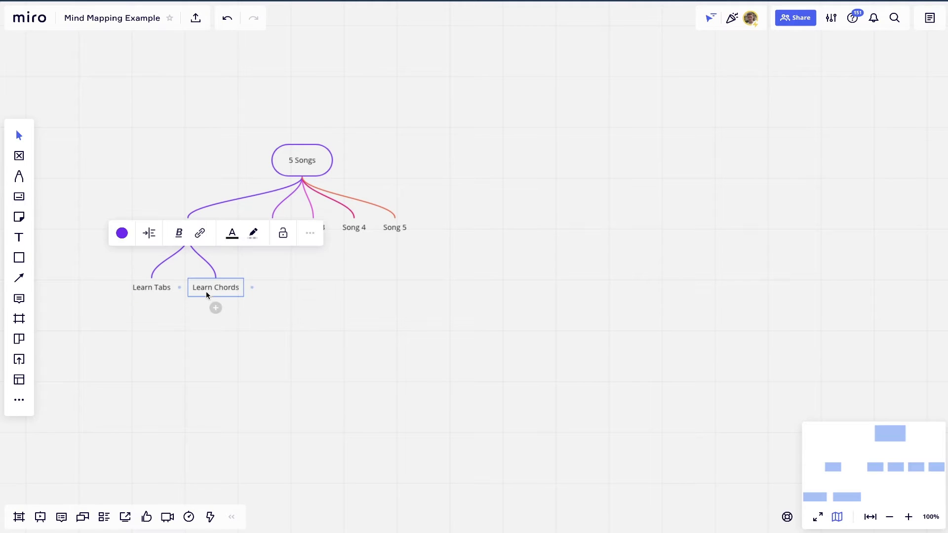
click(214, 308)
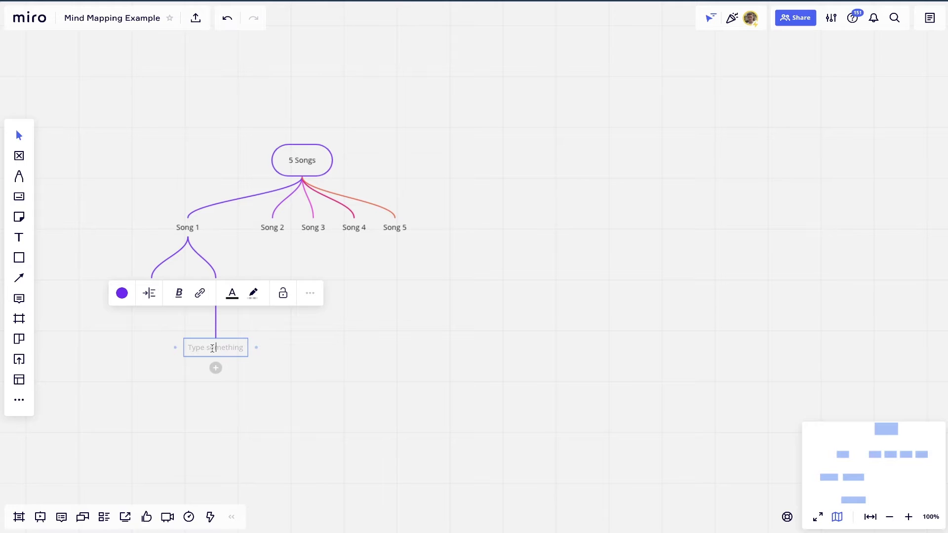
text(C)
click(296, 352)
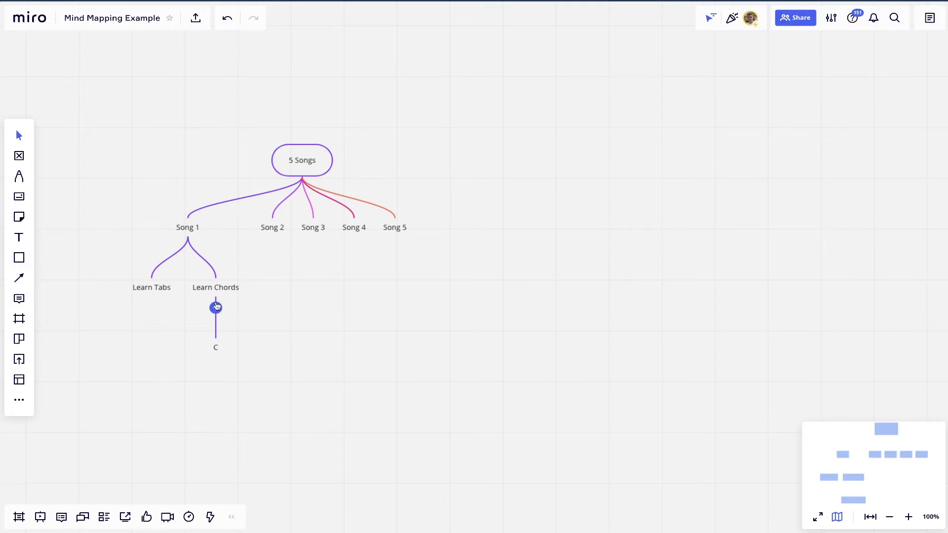
click(215, 307)
text(B)
click(320, 333)
click(216, 307)
text(D)
click(269, 349)
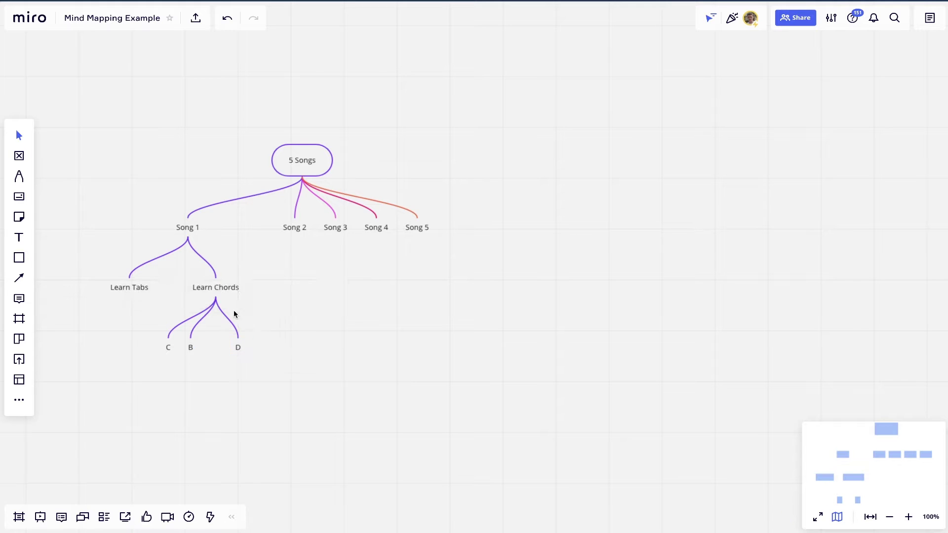
click(216, 307)
text(G)
click(369, 343)
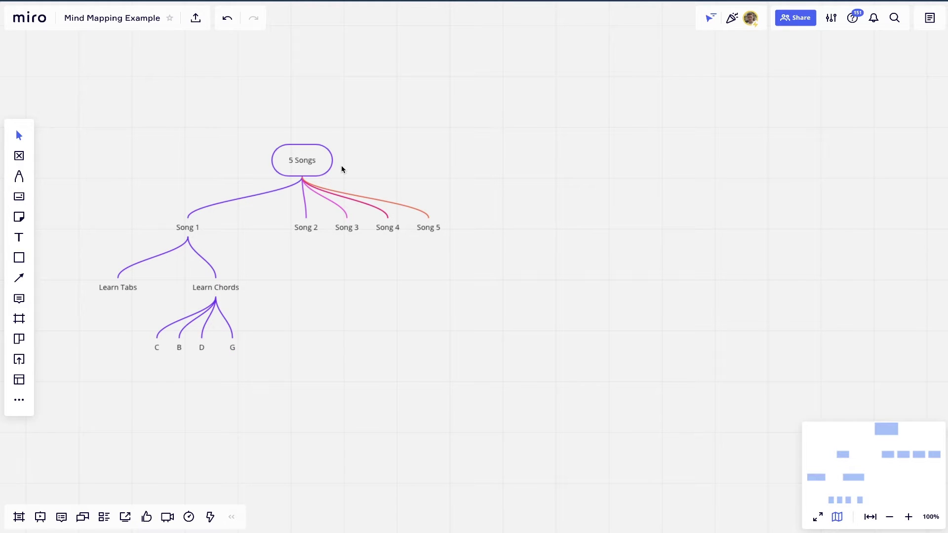
drag(300, 159, 369, 157)
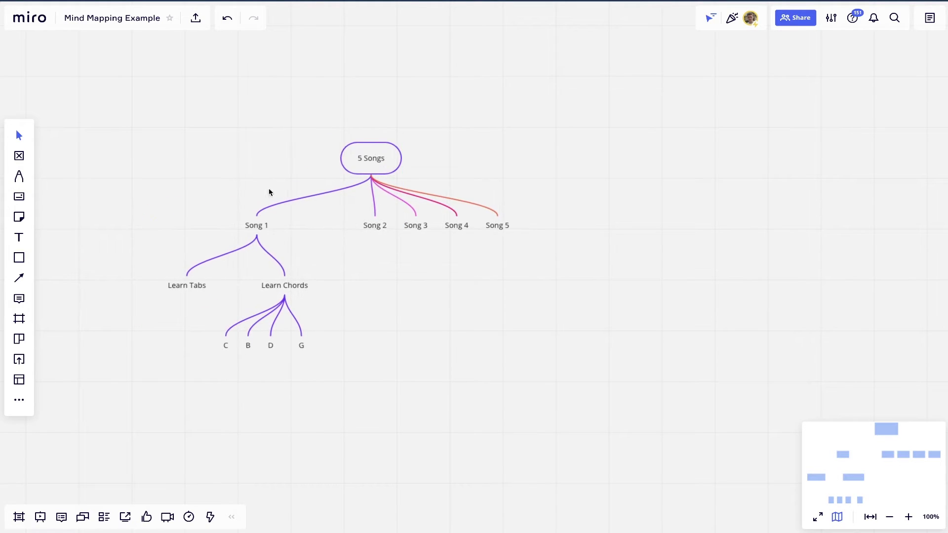
mouse_move(275, 348)
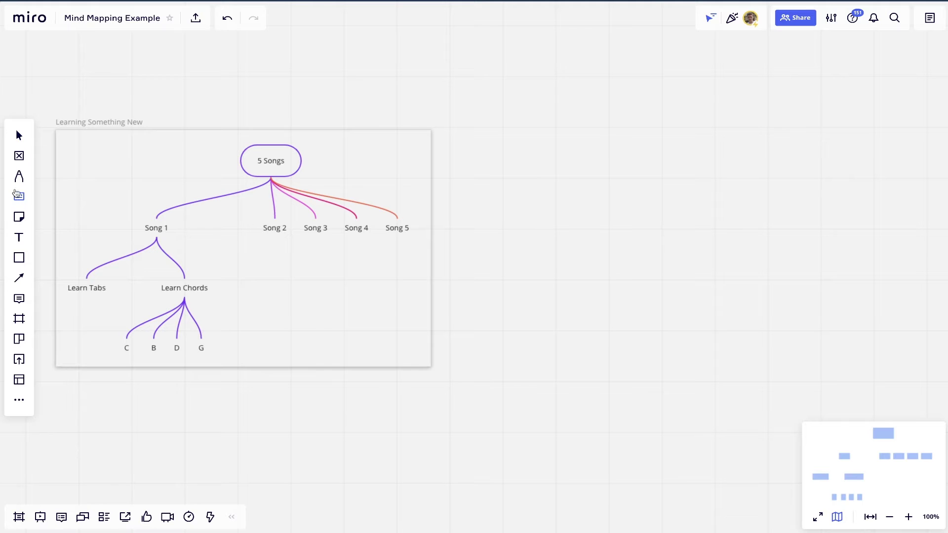
Cross out the chord nodes "C", "B", "D" and "G", then "Learn Chords" and "Learn Tabs", with freehand pen strokes
click(21, 176)
mouse_move(130, 346)
mouse_down()
mouse_move(123, 351)
mouse_move(197, 348)
mouse_up()
drag(159, 288, 222, 286)
drag(73, 285, 117, 282)
Undo the pen strokes across "Learn Tabs", "Learn Chords" and "G"
key(ctrl+z)
key(ctrl+z)
key(ctrl+z)
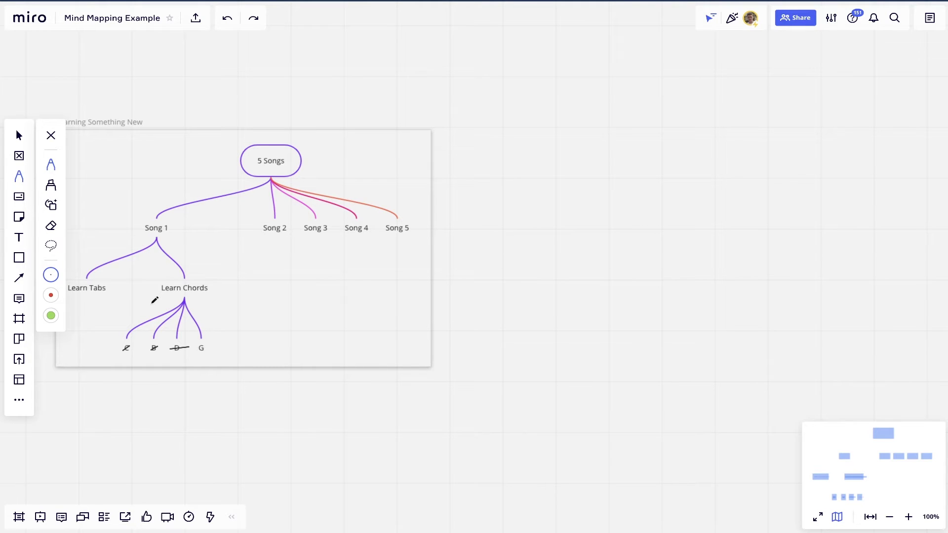
Duplicate the "Learning Something New" frame with its mind map and place the copy beside the original
click(19, 136)
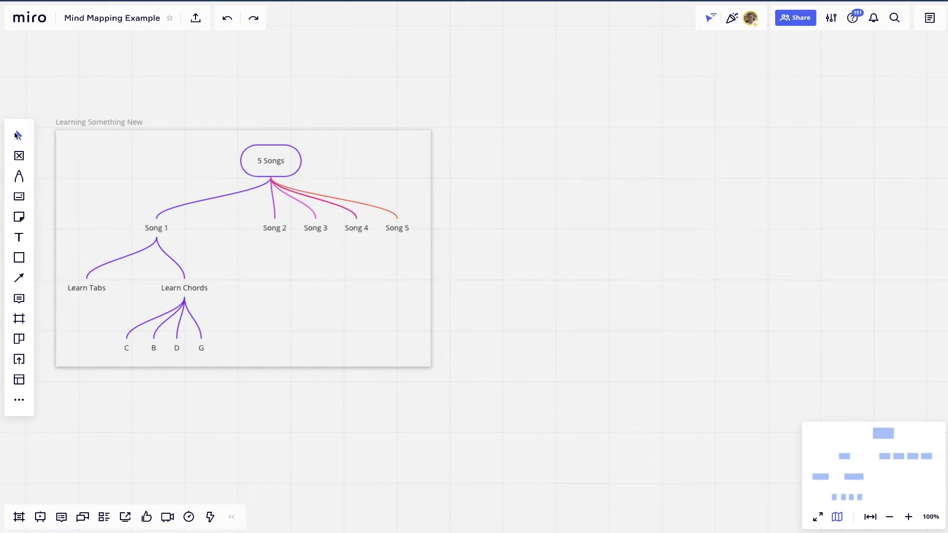
click(87, 122)
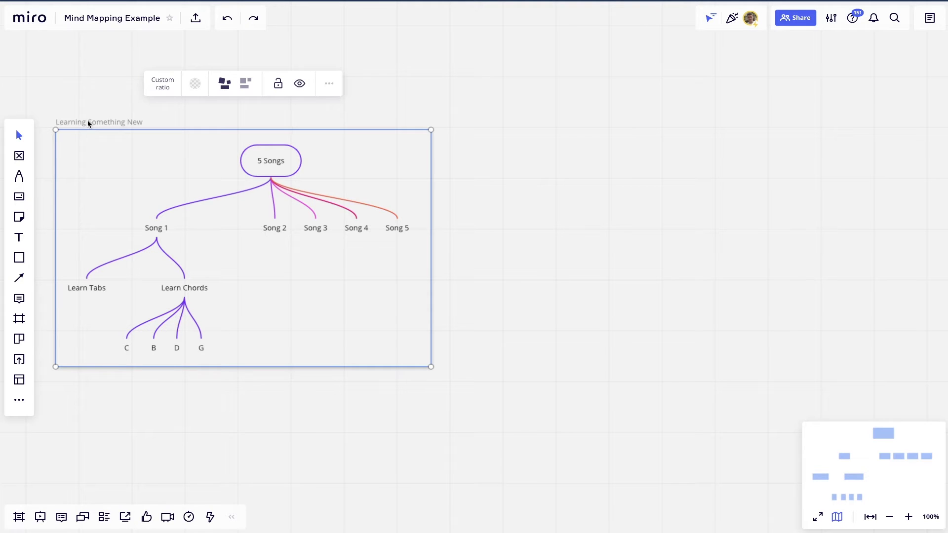
key(ctrl+d)
scroll(68, 105, down, 2)
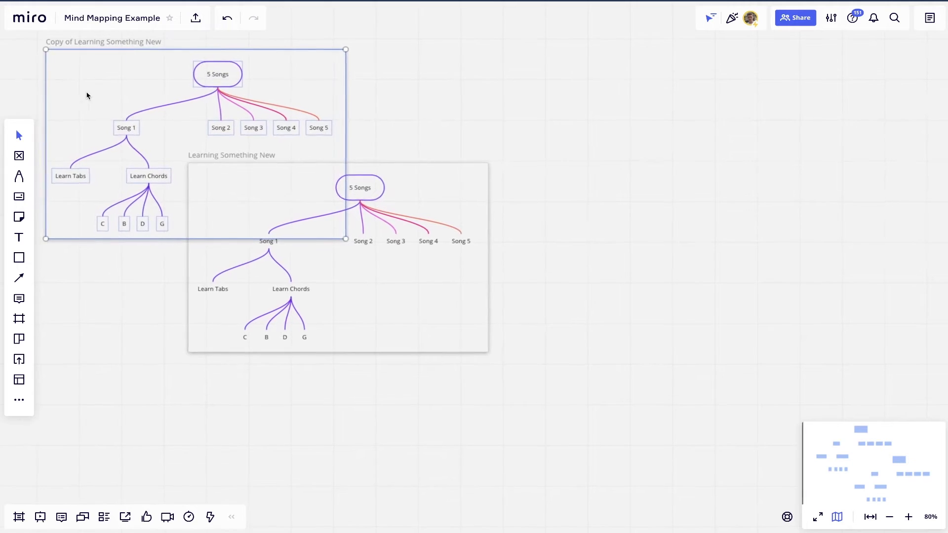
drag(416, 71, 560, 152)
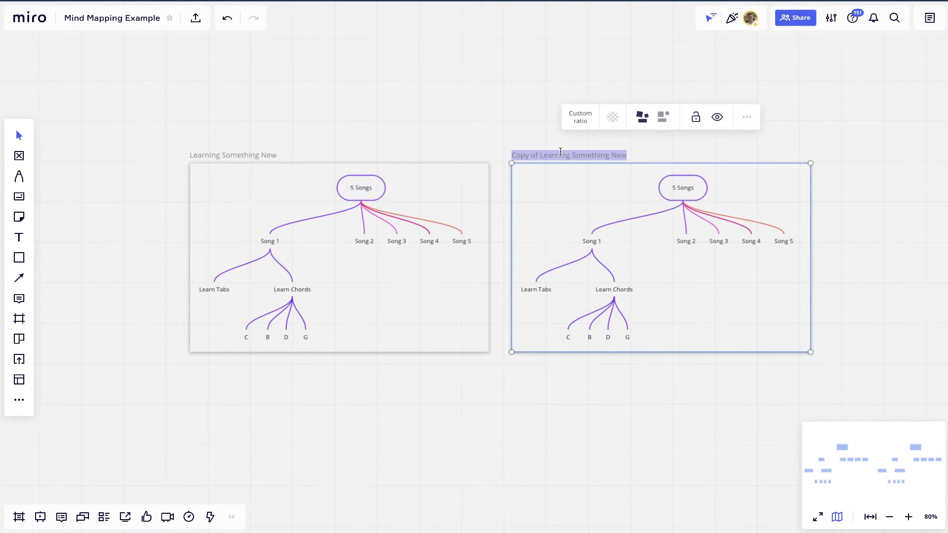
Rename the copied frame "Summiting Mount Everest" and delete the "5 Songs" mind map inside it
text(Summiting Mount Everest)
click(684, 188)
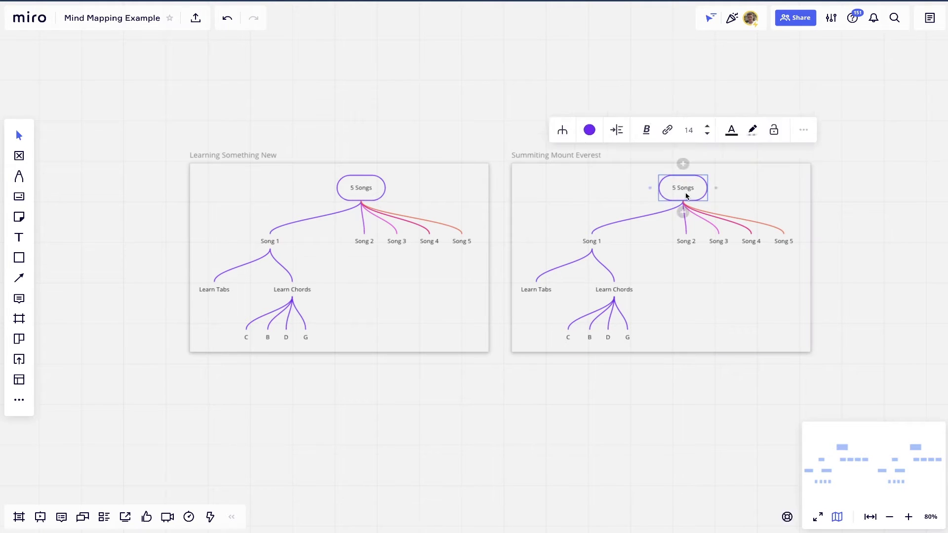
key(Delete)
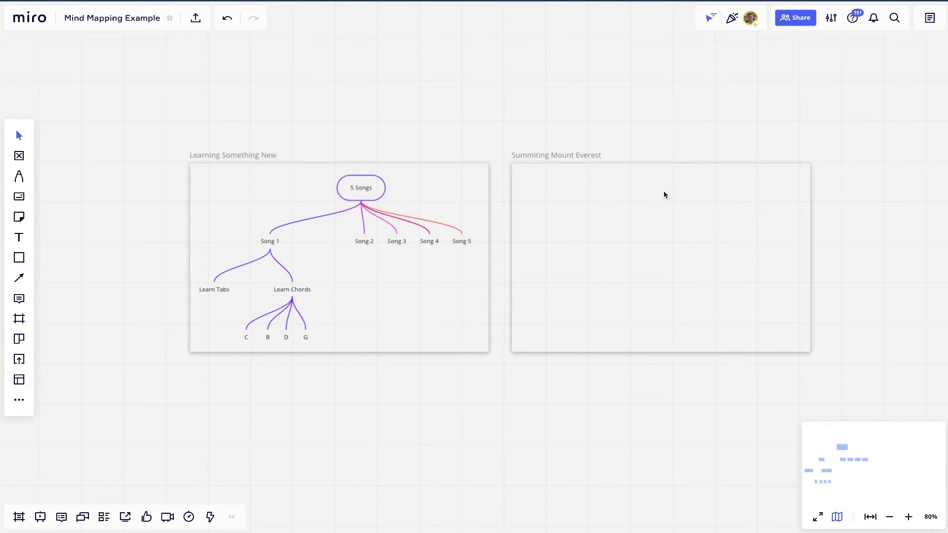
Add a mind map near the top of the "Summiting Mount Everest" frame with the central node "Summit Mount Everest (and make it back)"
scroll(664, 192, up, 5)
scroll(662, 231, down, 4)
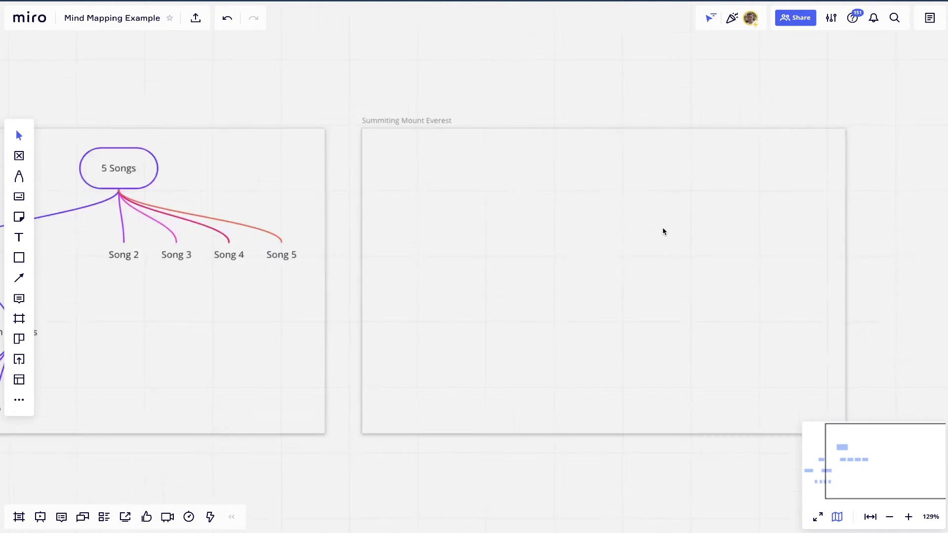
scroll(663, 231, right, 2)
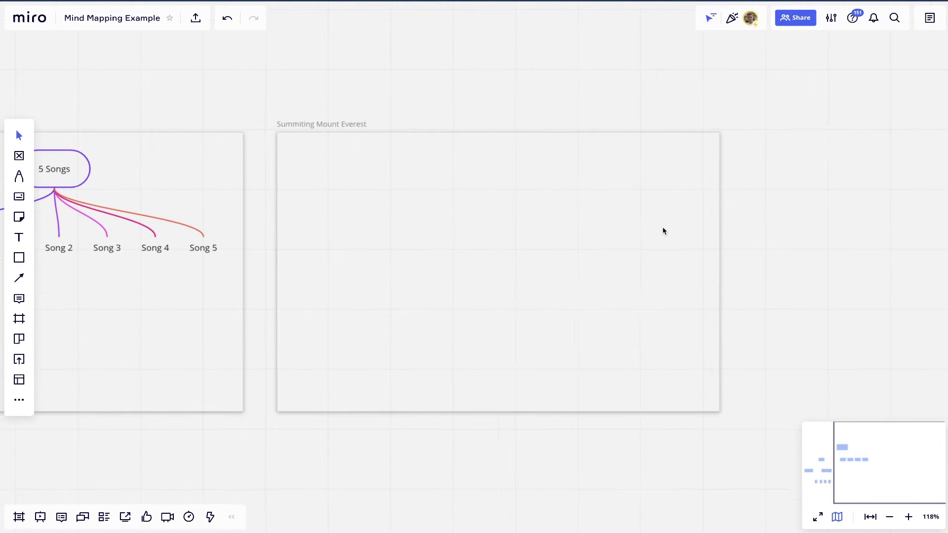
click(19, 399)
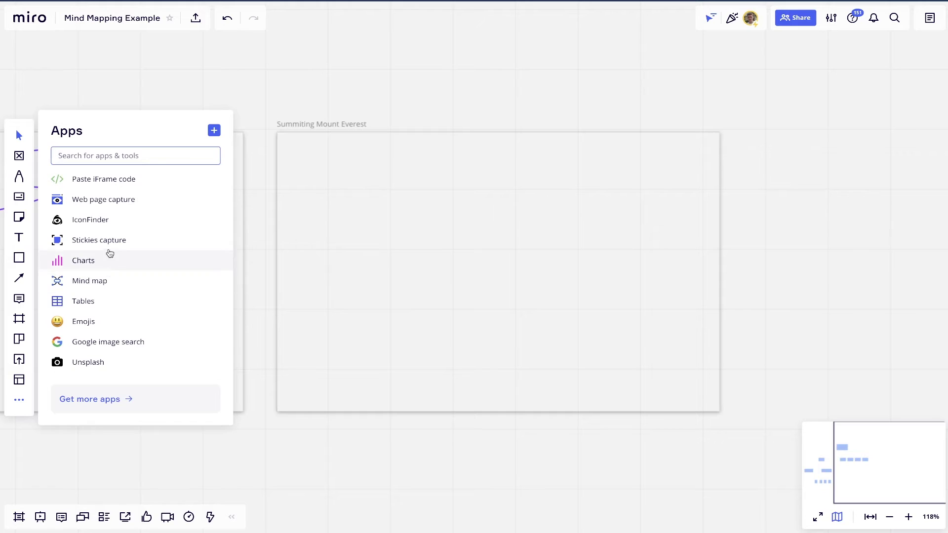
click(97, 279)
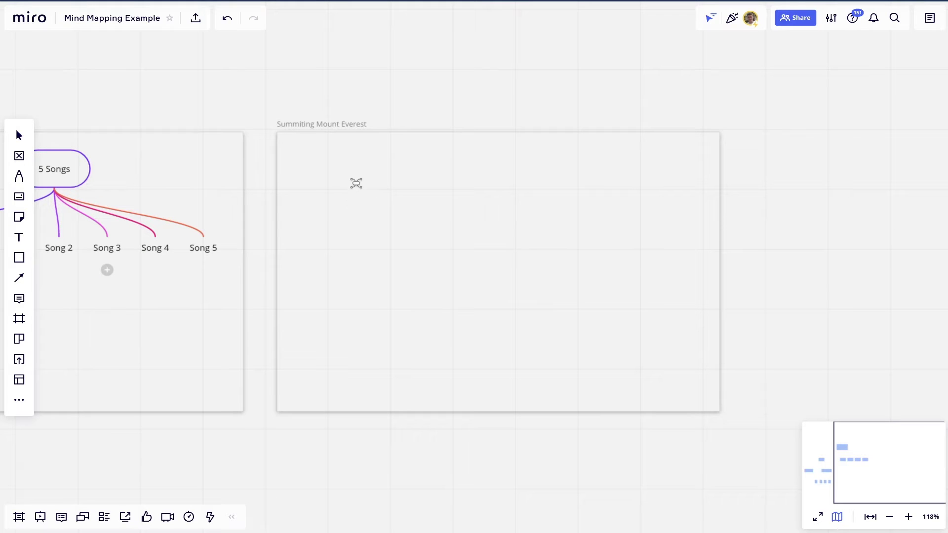
click(483, 179)
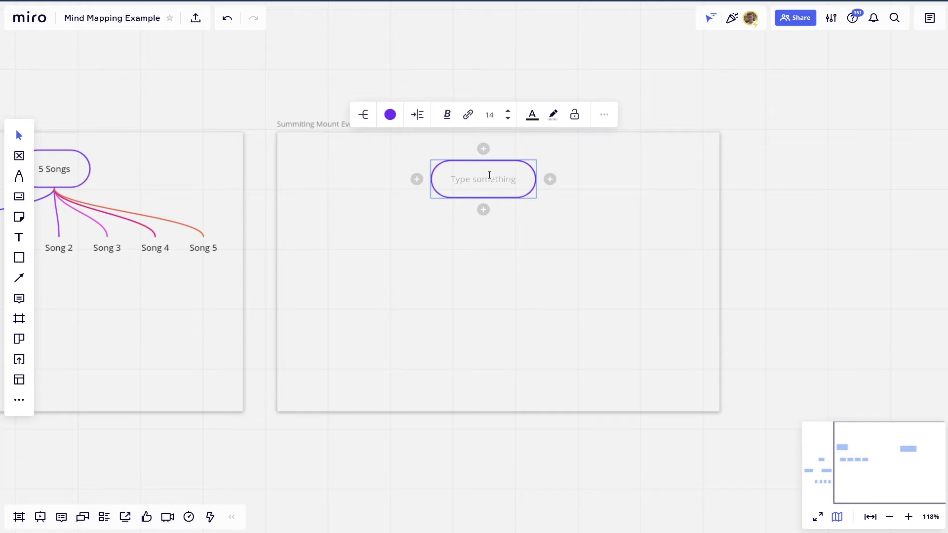
text(Summit )
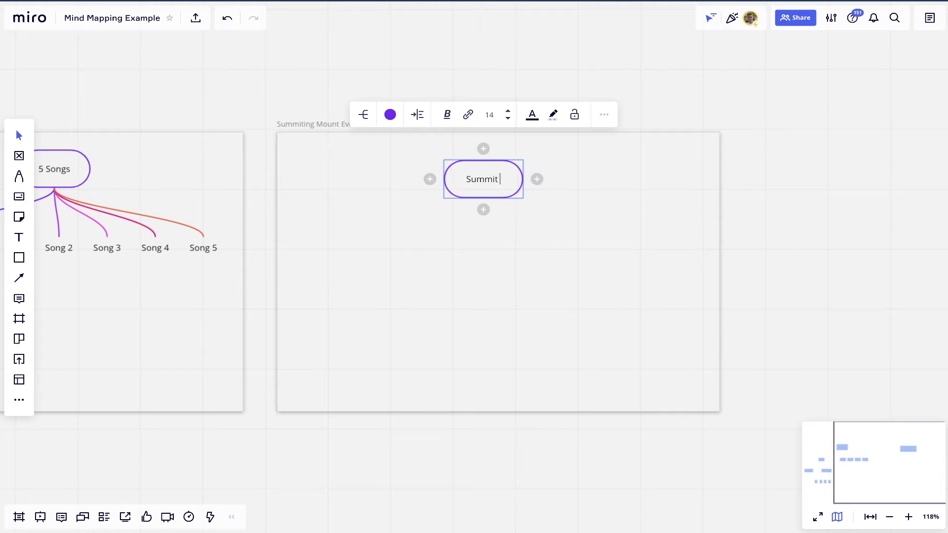
text(Mount Everest)
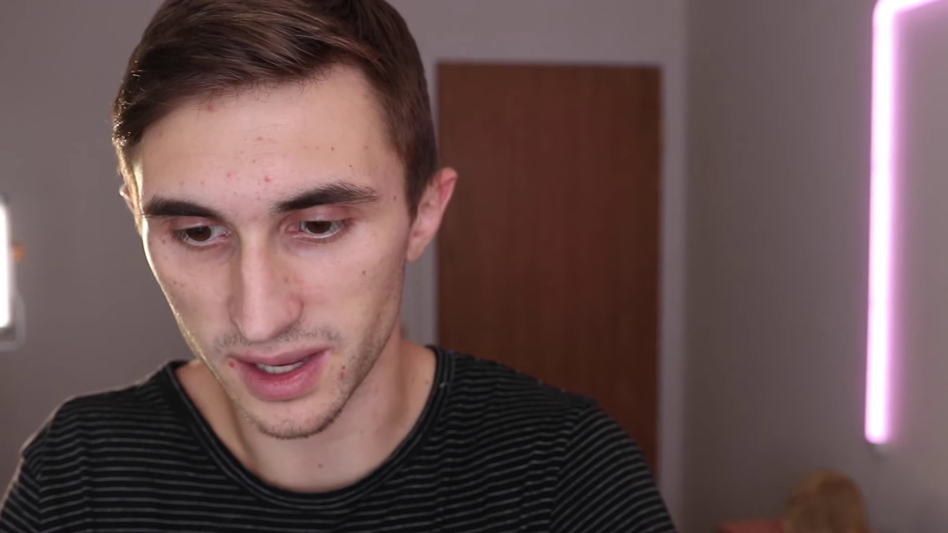
text((and make it back))
key(Escape)
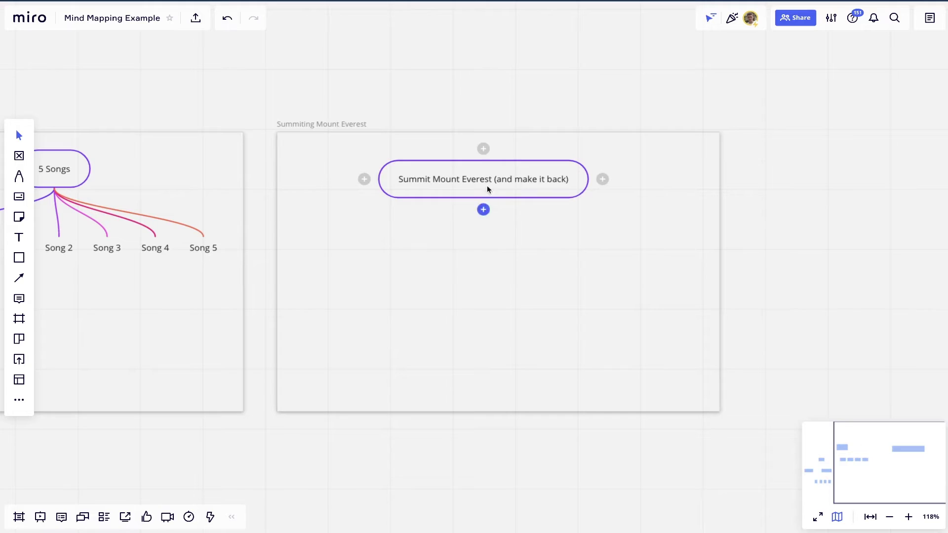
drag(487, 186, 493, 174)
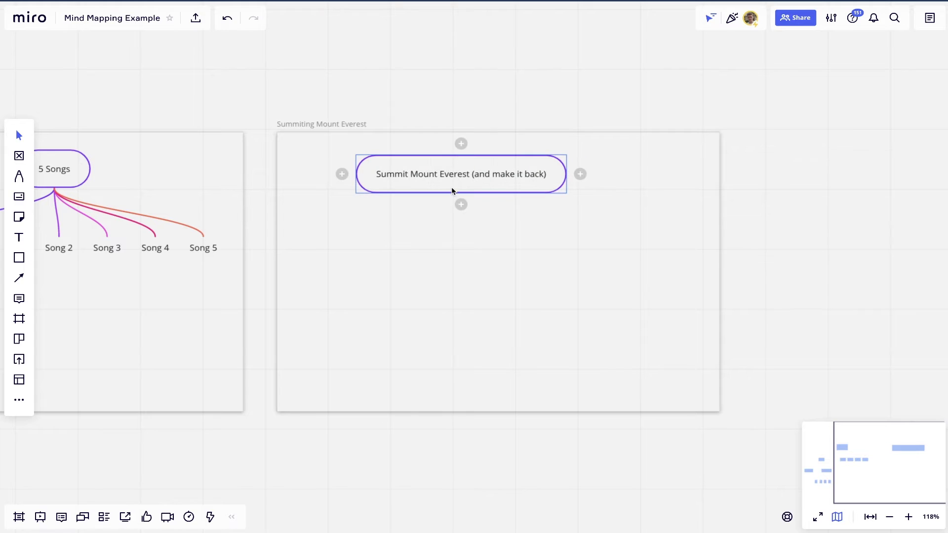
Add the child node "Physical Readiness" beneath the central node and shift it to the left
click(461, 204)
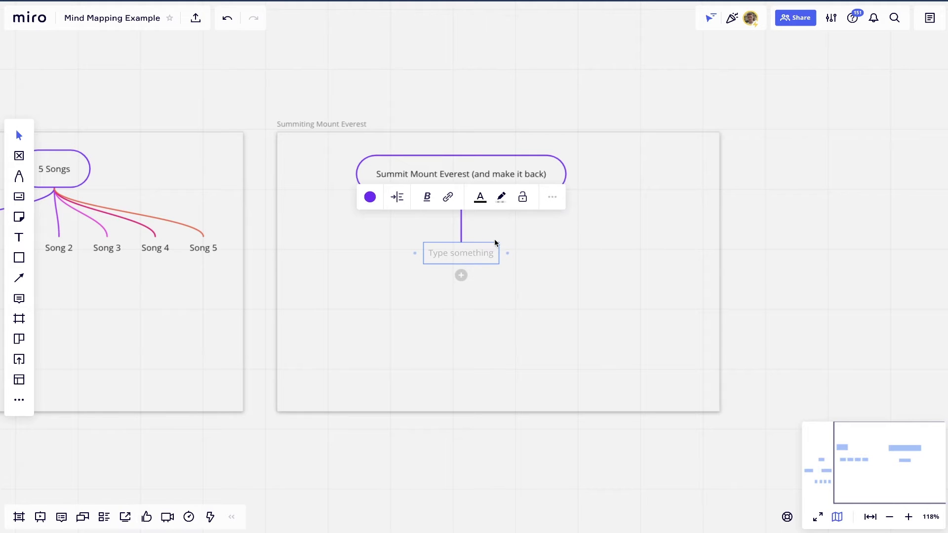
text(Ph)
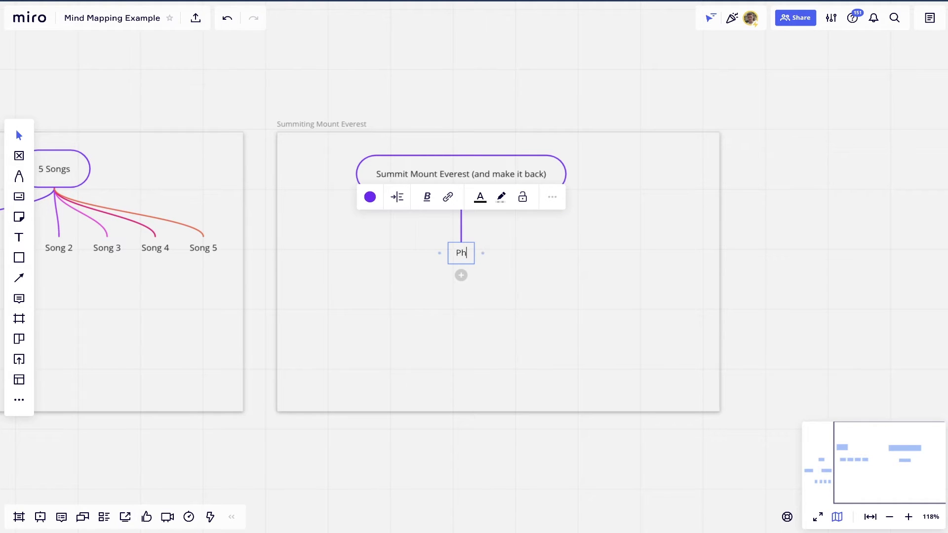
text(ysical readiness)
key(Escape)
drag(458, 256, 377, 247)
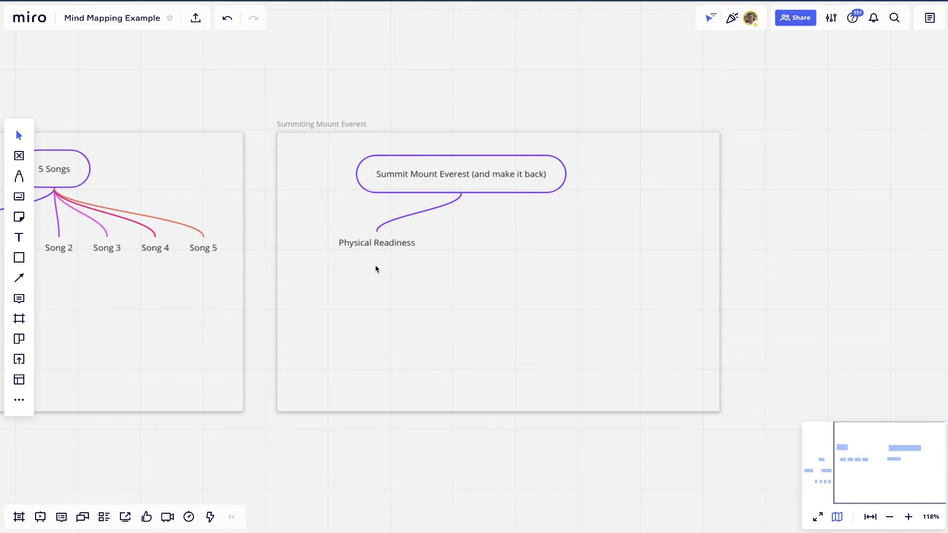
Add the child nodes "Get a gym membership" and "Schedule some more climbs" beneath "Physical Readiness"
click(377, 265)
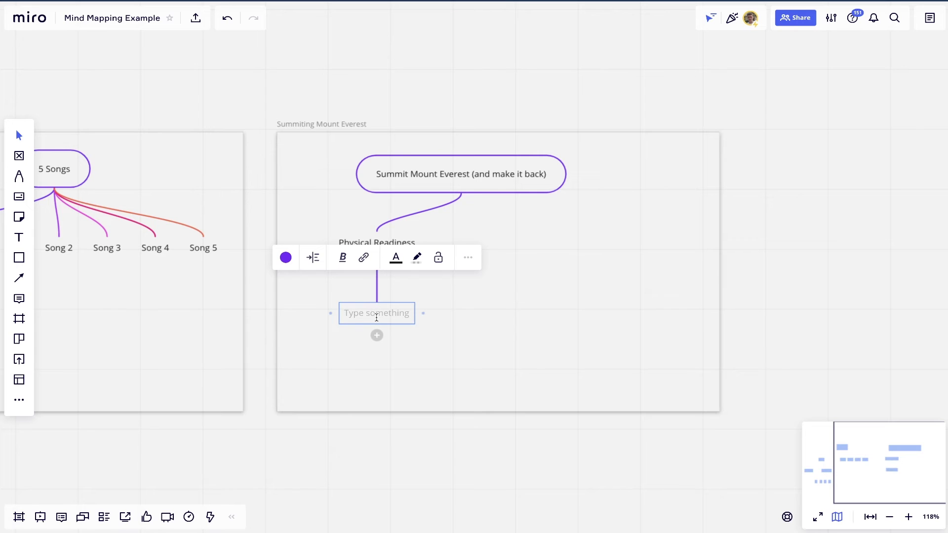
text(Get a gym memb)
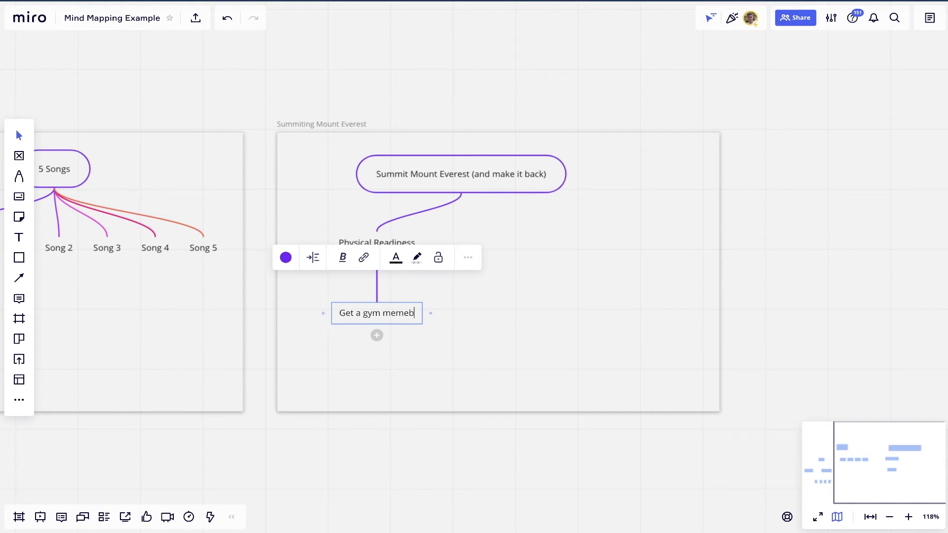
text(ership)
click(446, 328)
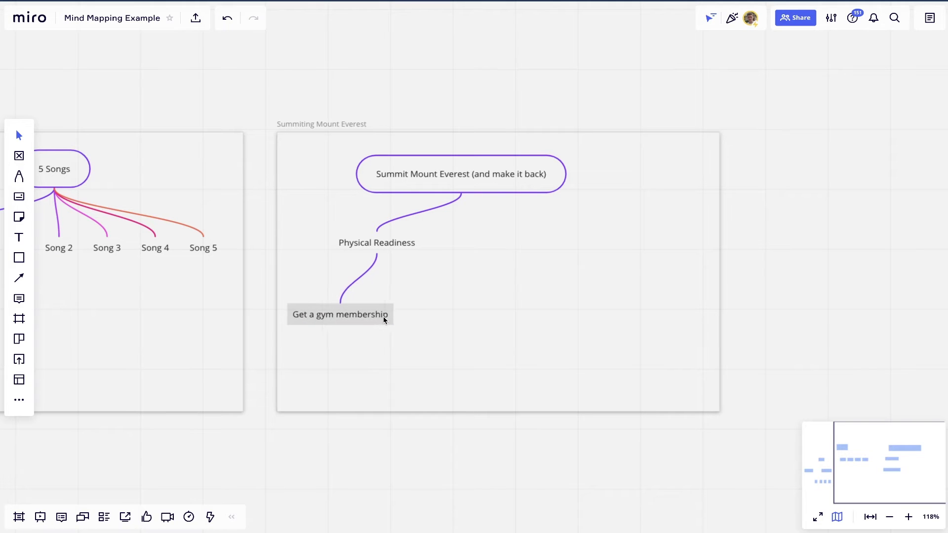
mouse_move(392, 245)
click(376, 265)
text(Schedule some )
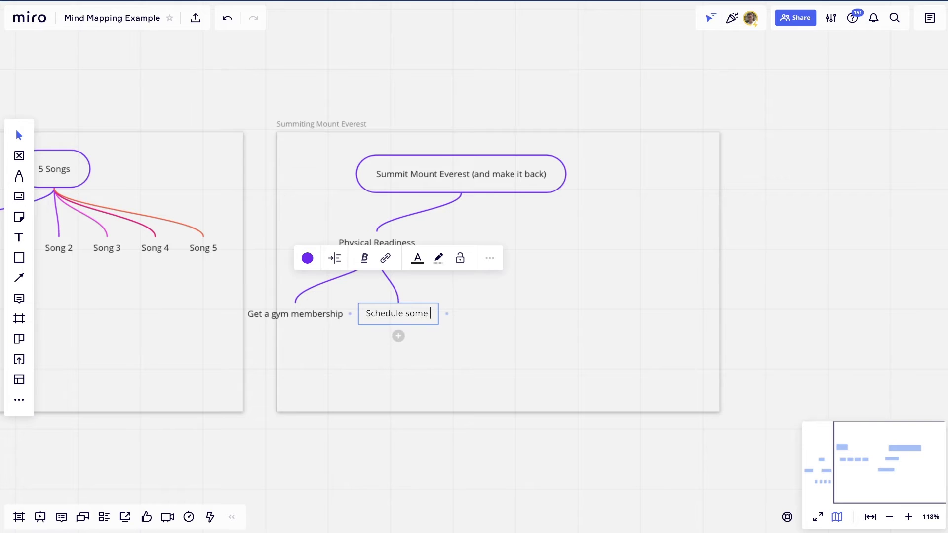
text(more climbs)
key(Escape)
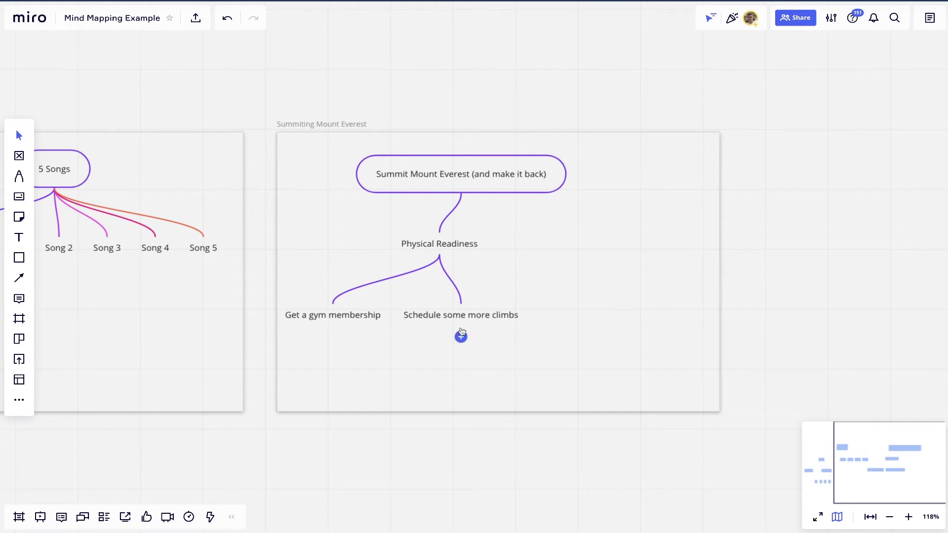
Add the child nodes "Mountain 1", "Mountain 2" and "Mountain 3" beneath "Schedule some more climbs", moving the branches closer to the central node
click(460, 336)
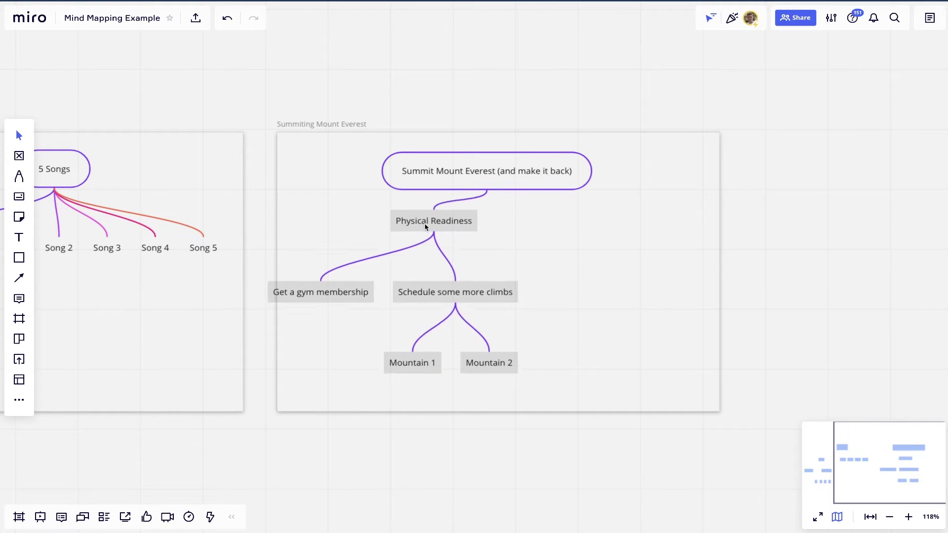
drag(362, 291, 378, 265)
drag(442, 287, 502, 267)
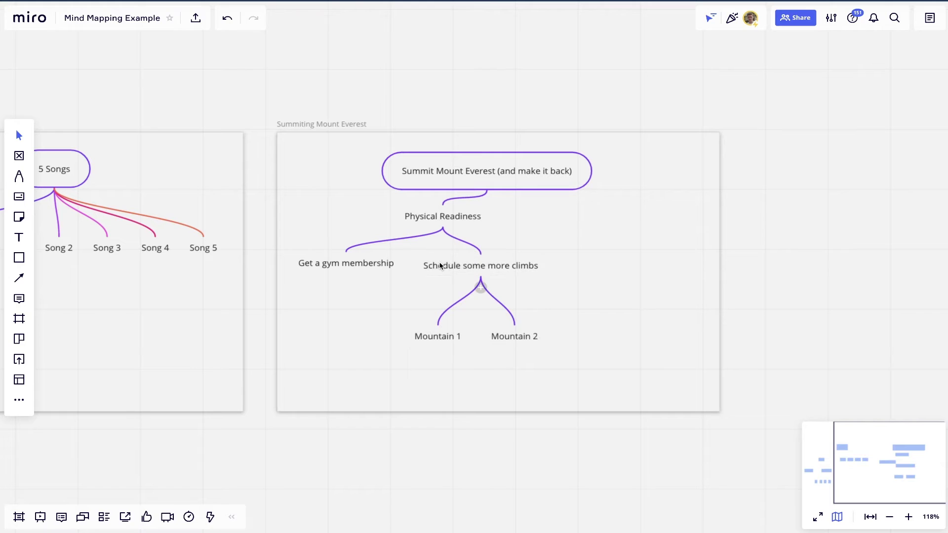
click(480, 284)
text(Mountain 2)
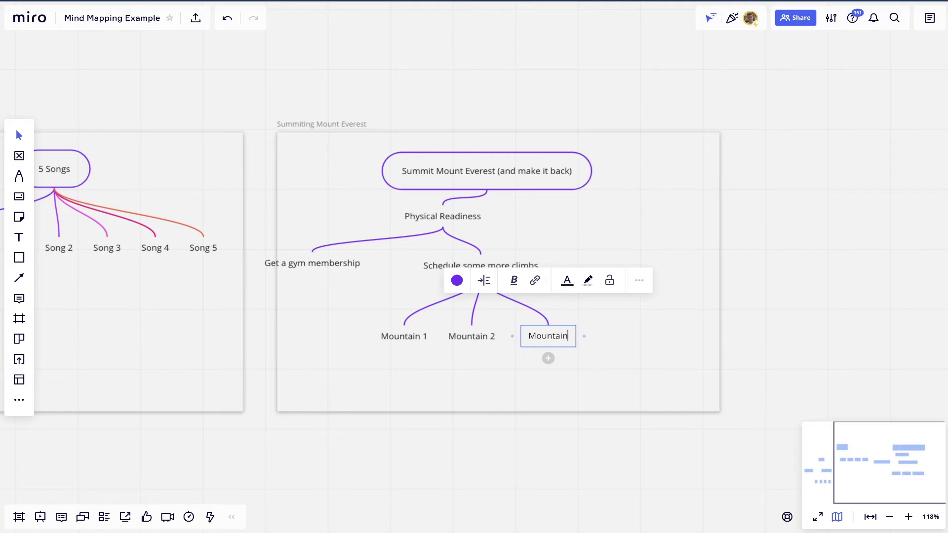
click(673, 350)
Color the "Physical Readiness" branch green and reposition it beneath the central node in the widened frame
click(570, 333)
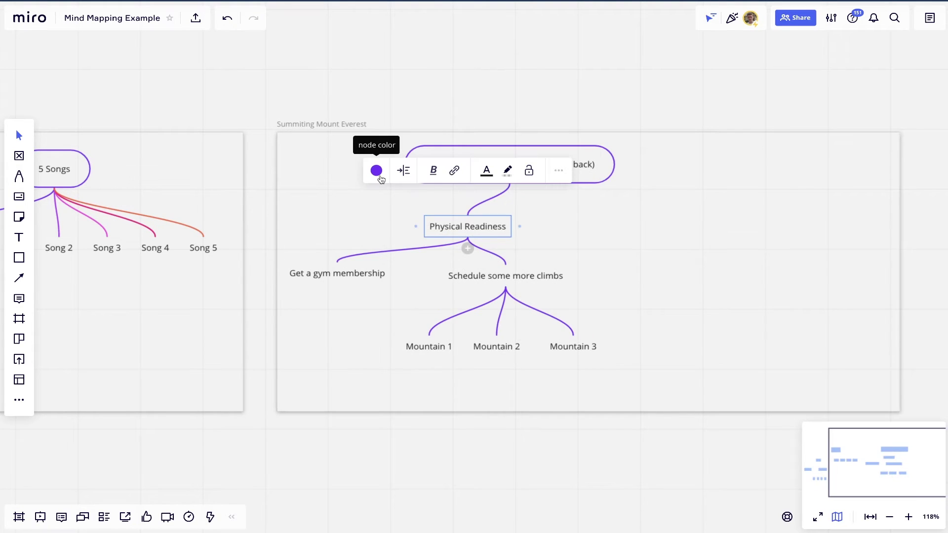
click(376, 170)
click(344, 240)
click(519, 226)
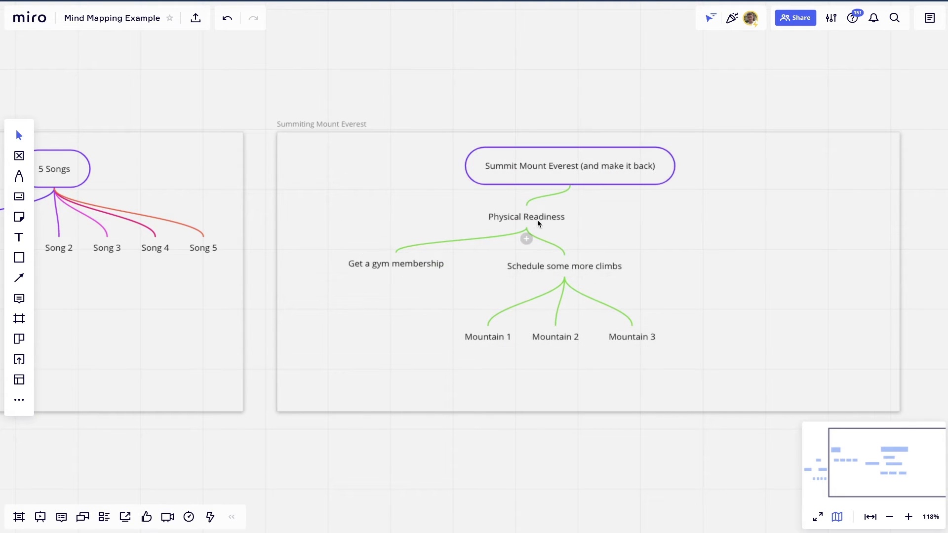
drag(537, 220, 498, 236)
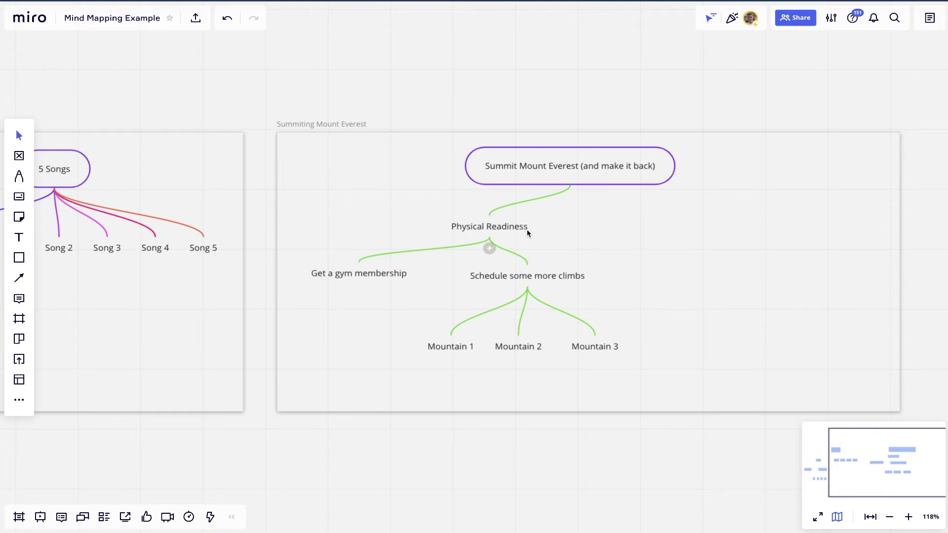
Add a dark red child node "Caution" beneath the central node and shift the whole mind map to the right
mouse_move(570, 196)
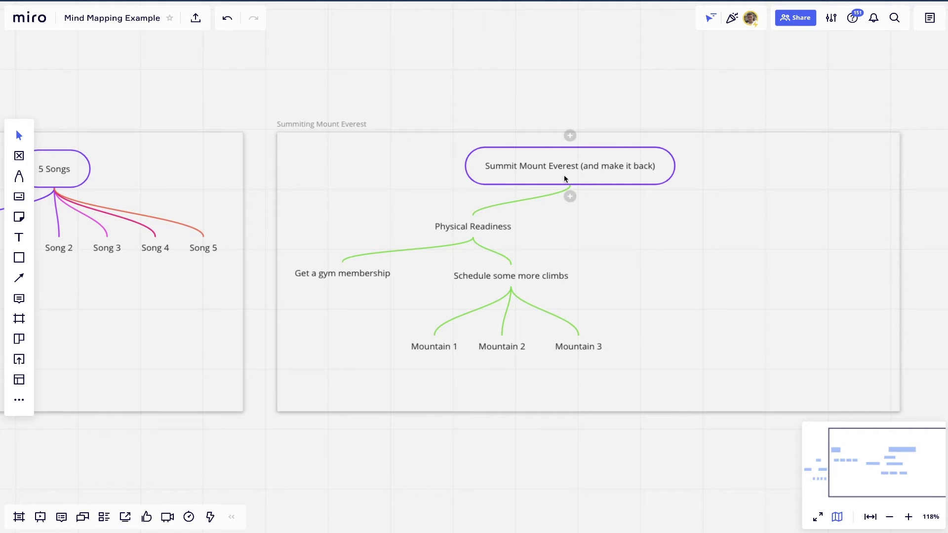
click(570, 197)
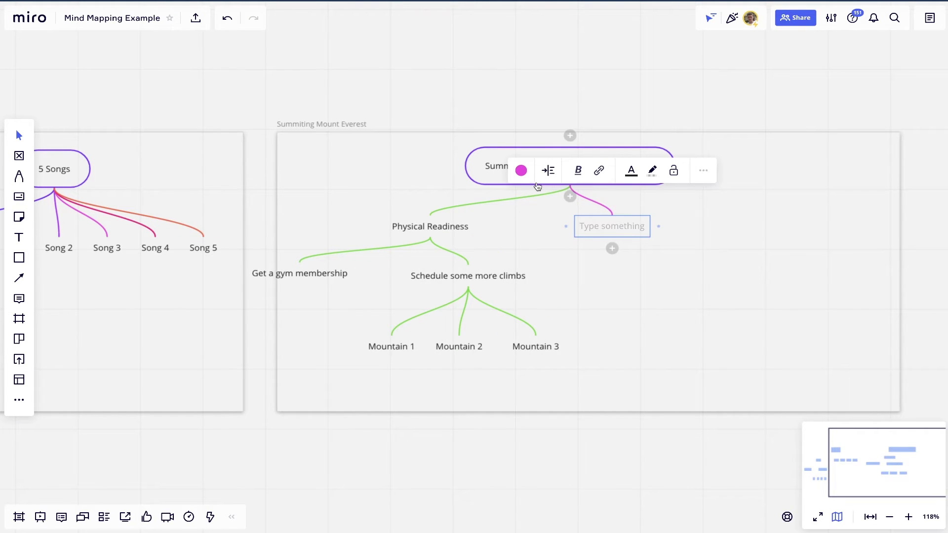
click(520, 171)
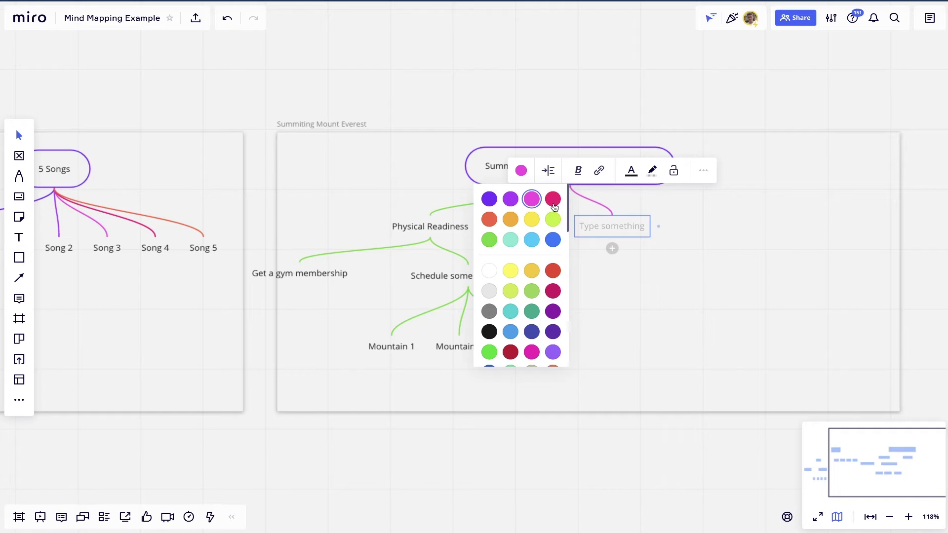
click(510, 352)
click(618, 228)
text(Caution)
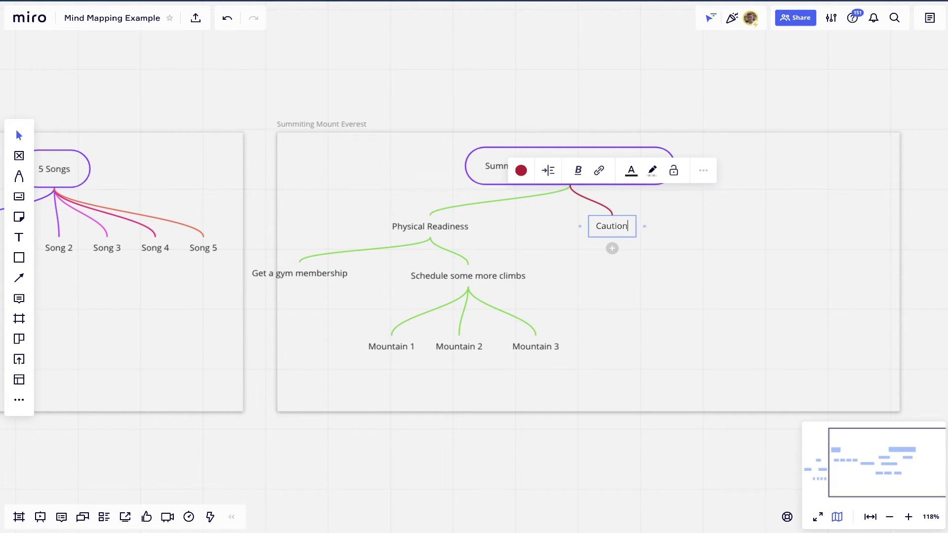
click(658, 246)
drag(614, 213, 653, 217)
drag(550, 172, 605, 170)
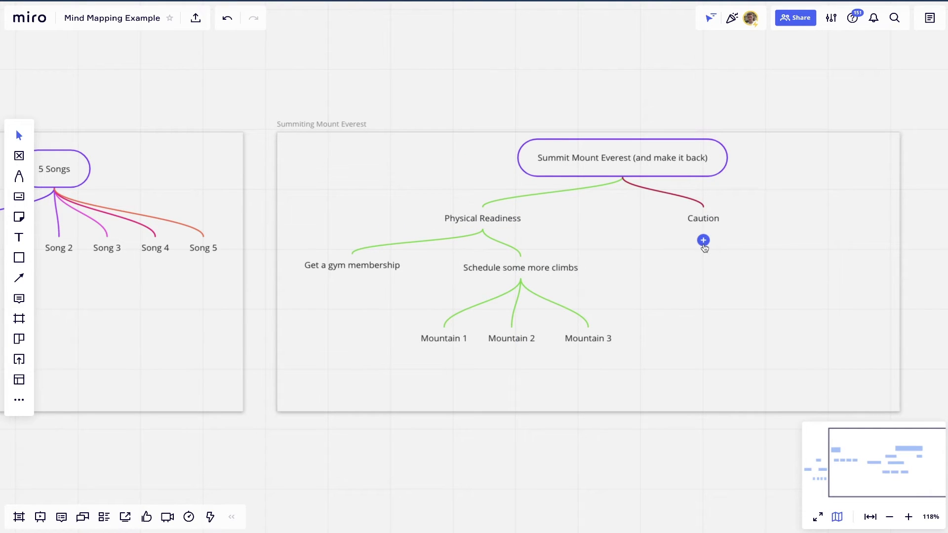
Add the child nodes "200 Mph Winds", "Snow", "Avalanche", "Low Oxygen Levels" and "Extreme Cold" beneath "Caution"
click(703, 242)
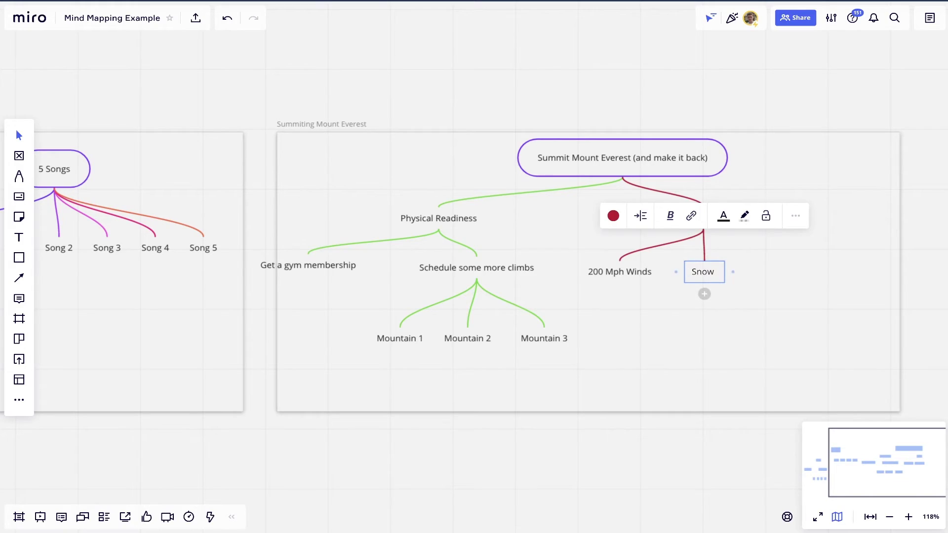
key(Return)
text(Avalanche)
key(Return)
text(Low Oxygen Levels)
key(Return)
text(Extreme Cold)
click(631, 294)
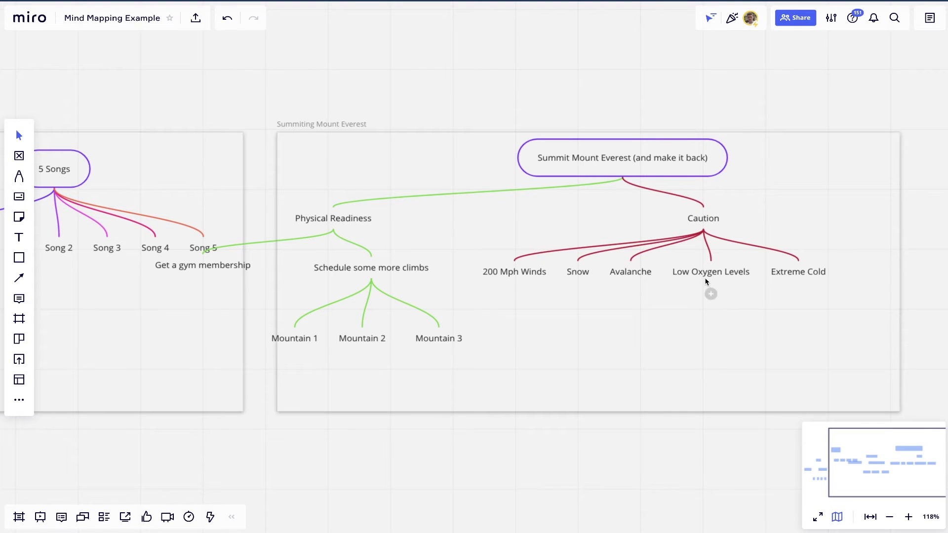
Add a blue child node "Taking your time to summit." beneath "Low Oxygen Levels"
click(711, 295)
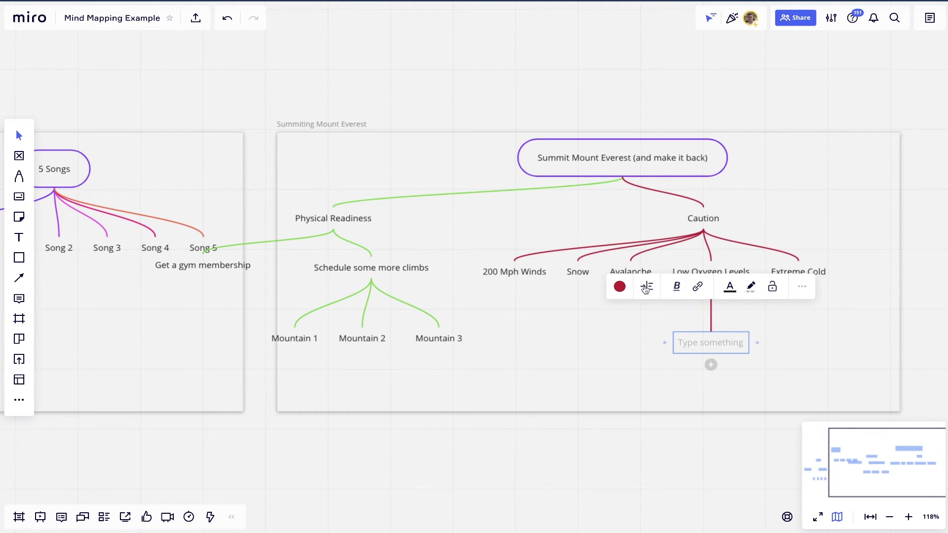
click(618, 290)
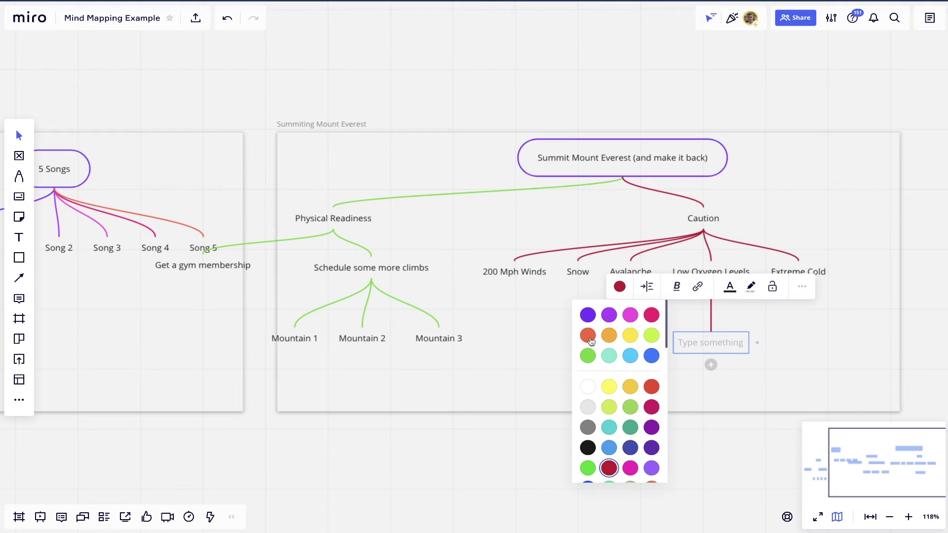
click(651, 356)
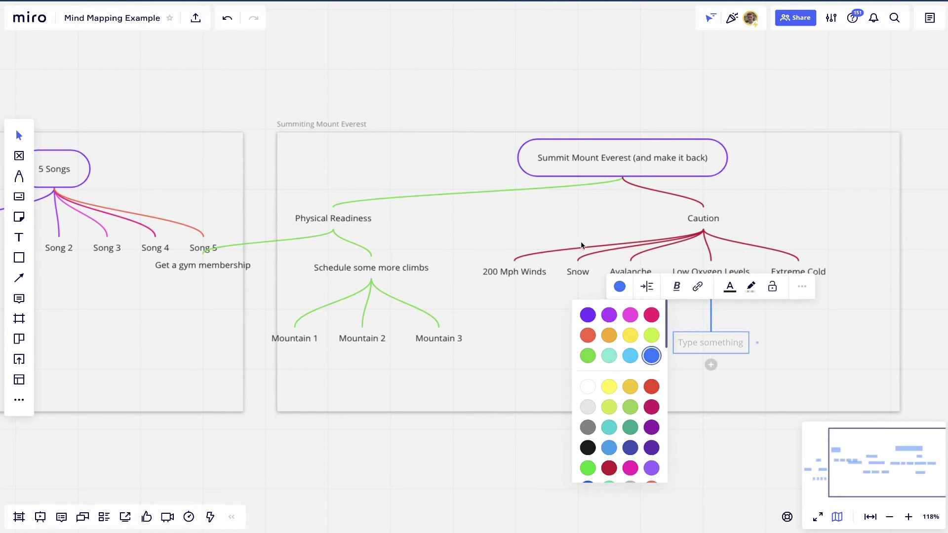
click(706, 340)
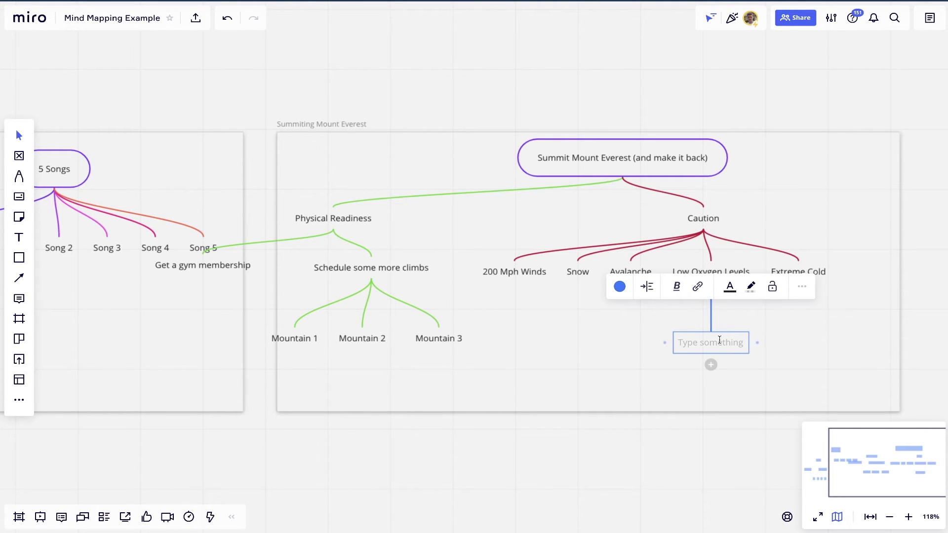
text(Taking your time to summit.)
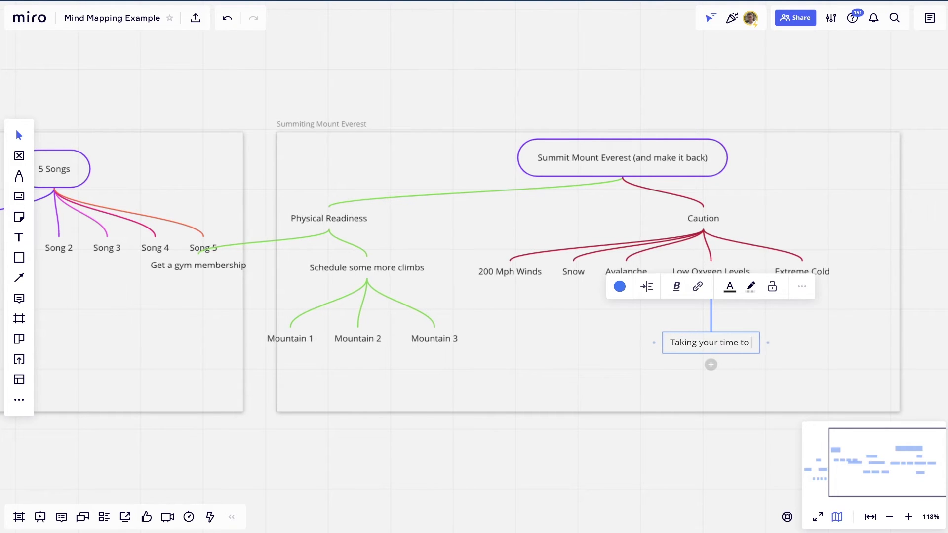
key(Escape)
Add a blue child node "Down Jacket" beneath "Extreme Cold"
scroll(870, 393, up, 5)
click(861, 227)
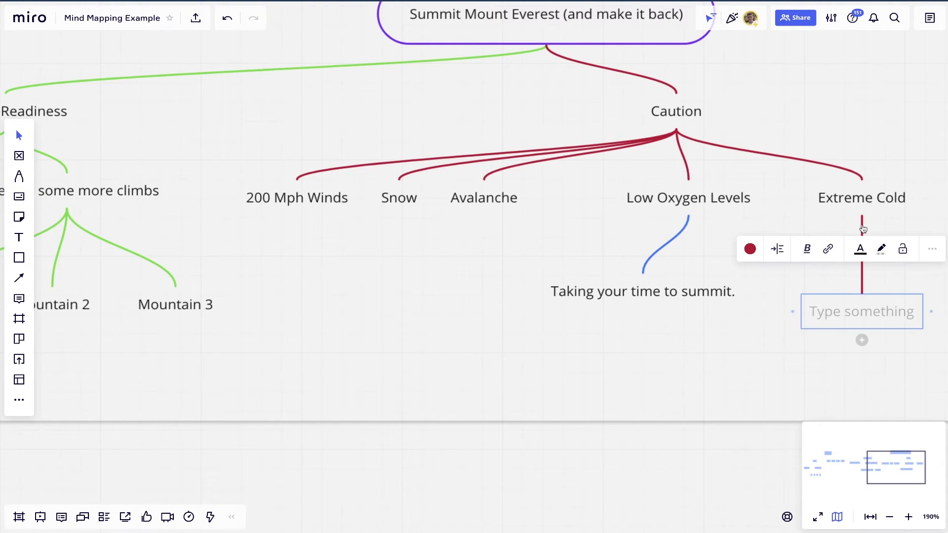
click(750, 249)
click(782, 318)
click(846, 312)
text(Down Jack)
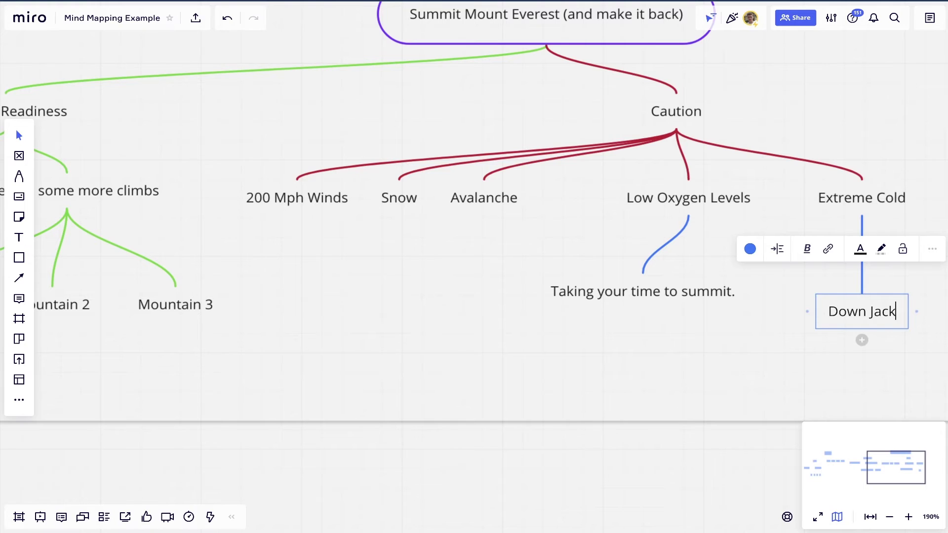
text(et)
click(902, 272)
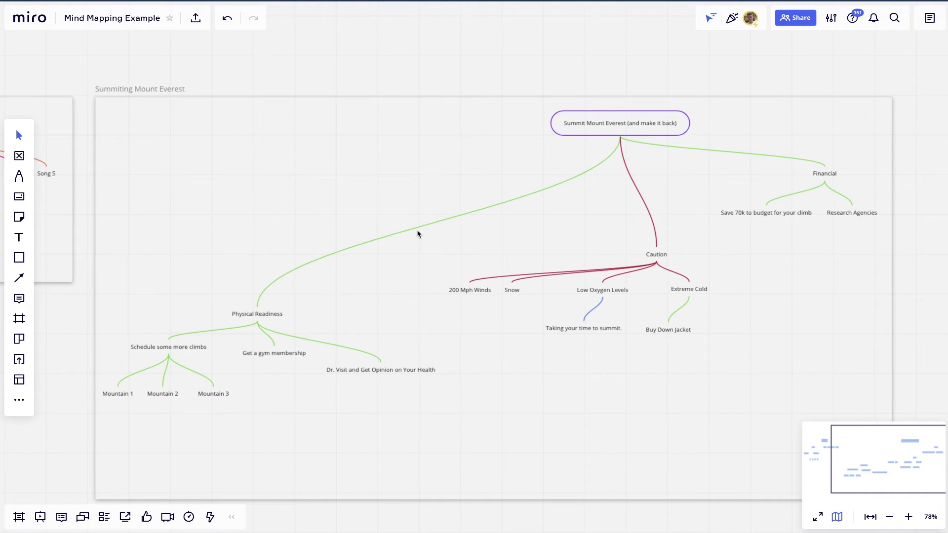
Add the child node "How to make it happen." beneath "Mountain 1" in the "Schedule some more climbs" branch
scroll(417, 233, down, 2)
scroll(417, 233, down, 3)
scroll(417, 233, up, 4)
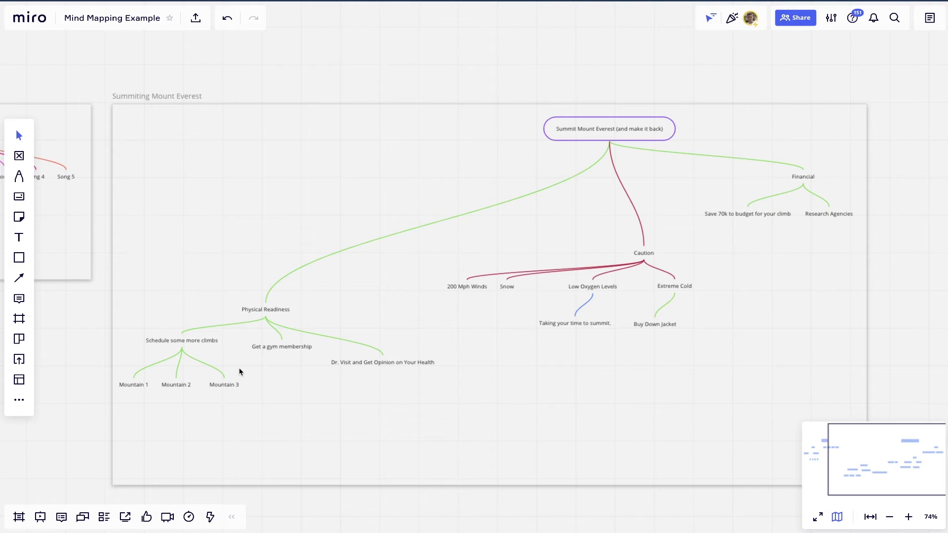
scroll(239, 368, up, 5)
scroll(239, 368, left, 3)
scroll(131, 327, down, 2)
mouse_move(141, 324)
mouse_move(220, 316)
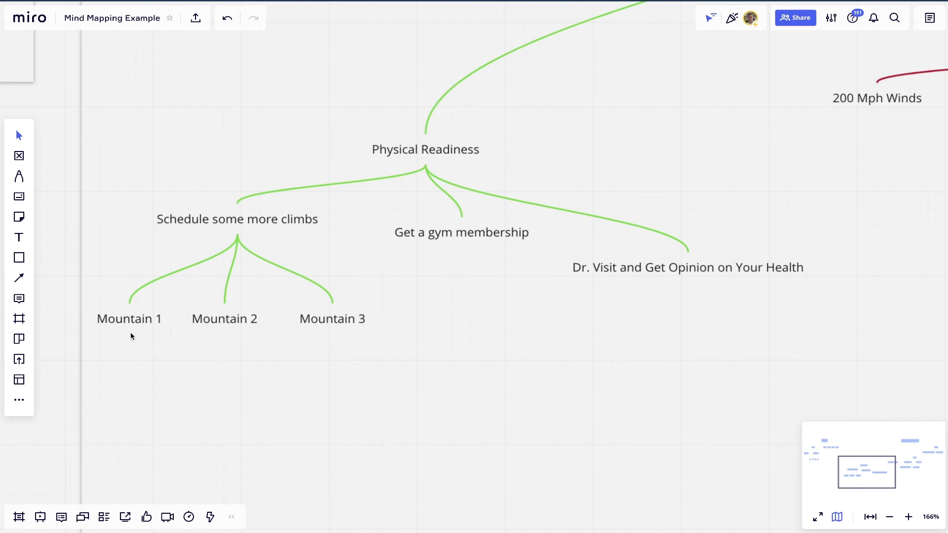
click(129, 345)
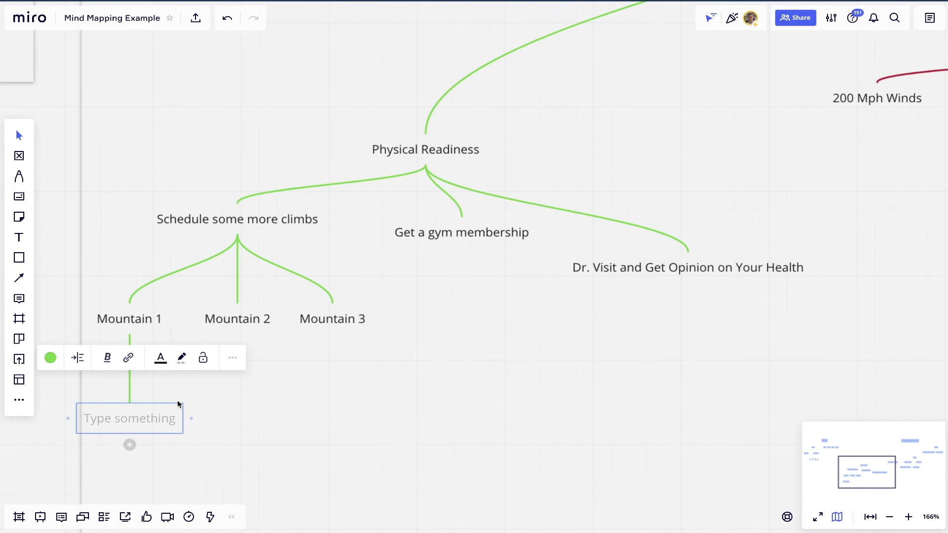
text(How)
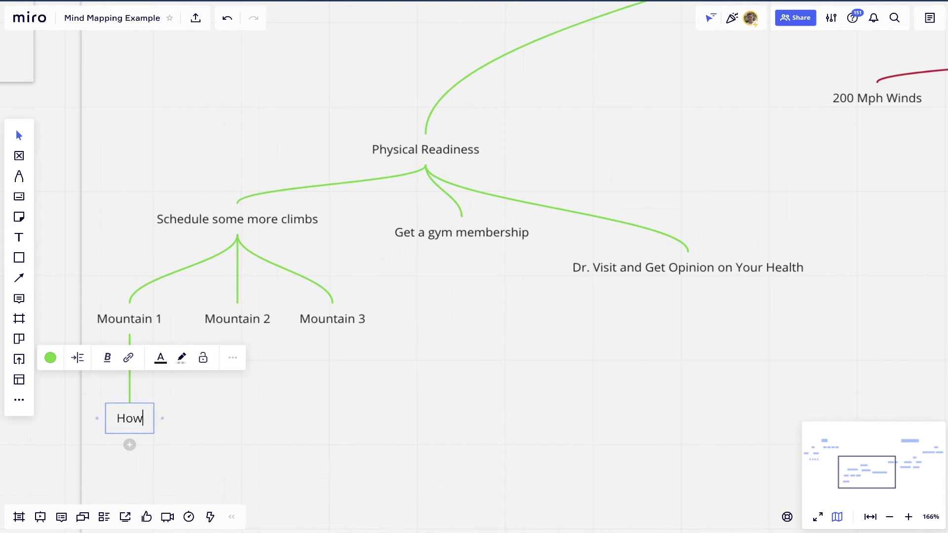
text( to make it happen.)
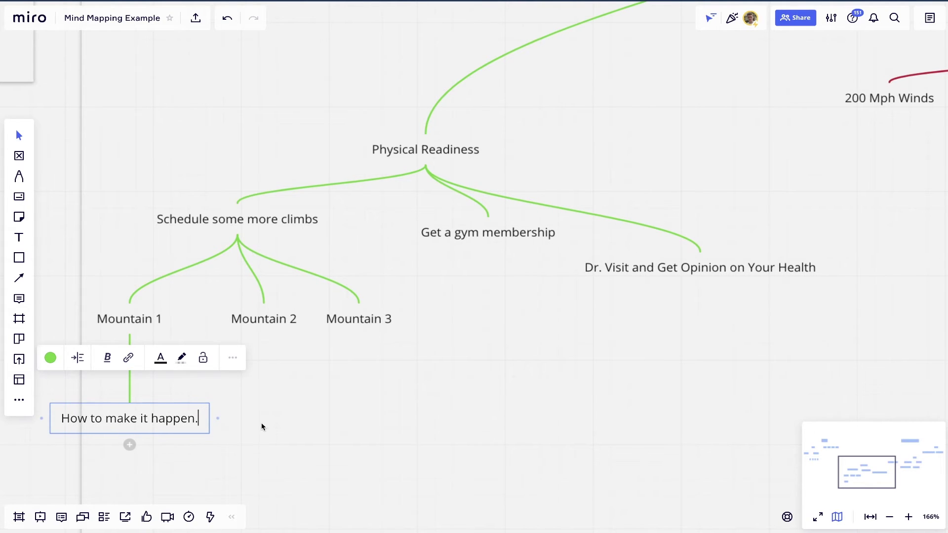
key(Escape)
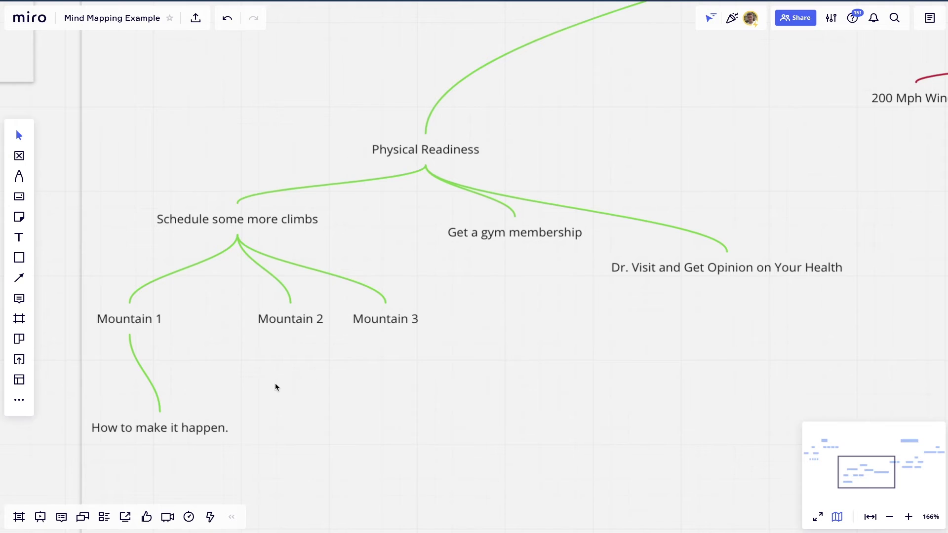
Add the child node "How to save that money" beneath "Save 70k to budget for your climb" and move it closer to its parent
scroll(274, 383, right, 3)
scroll(274, 383, up, 1)
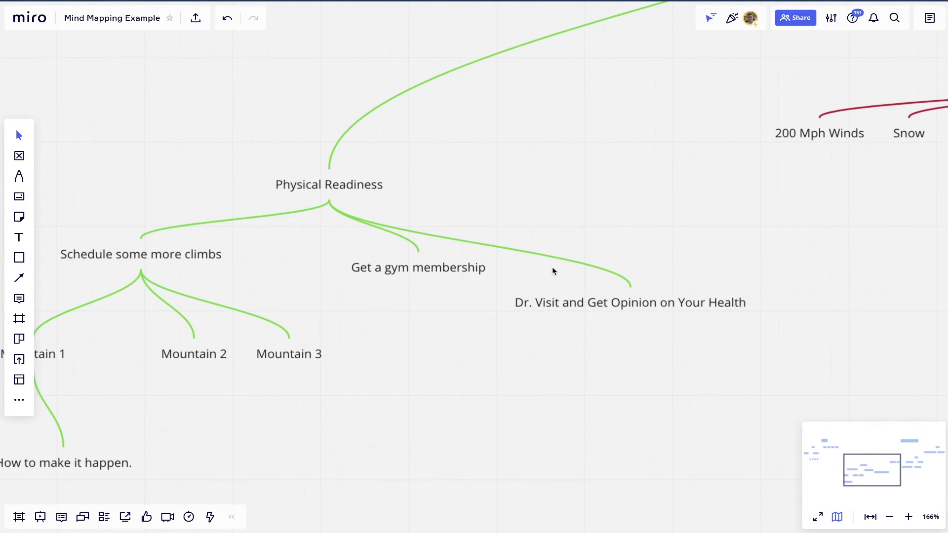
scroll(720, 262, right, 5)
scroll(720, 261, up, 1)
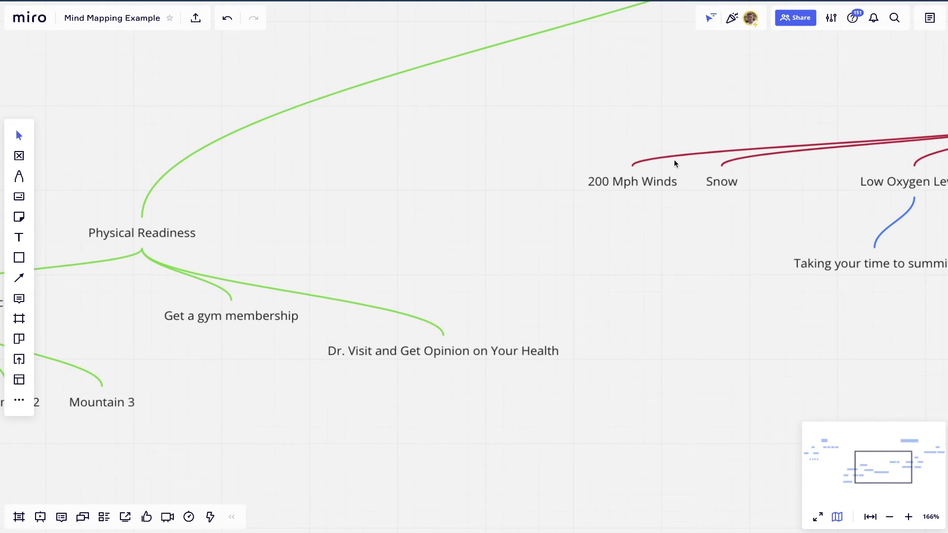
scroll(673, 159, right, 10)
scroll(673, 159, down, 1)
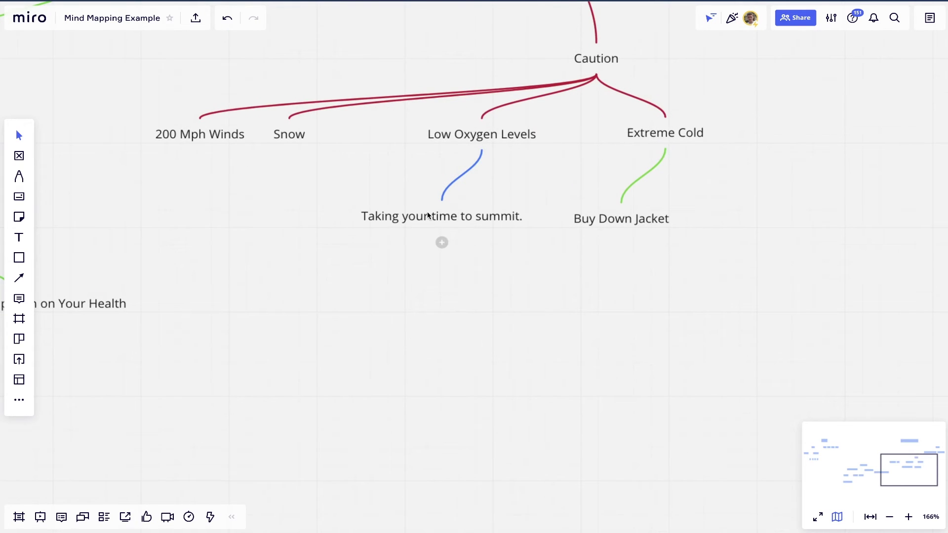
scroll(650, 220, up, 5)
scroll(651, 220, right, 4)
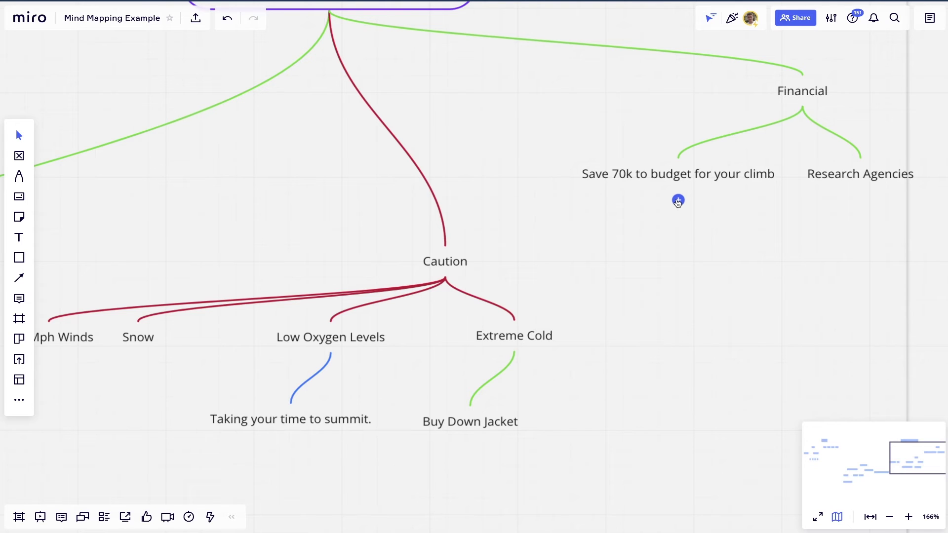
click(678, 201)
text(How to save that money)
click(845, 271)
drag(721, 282, 670, 243)
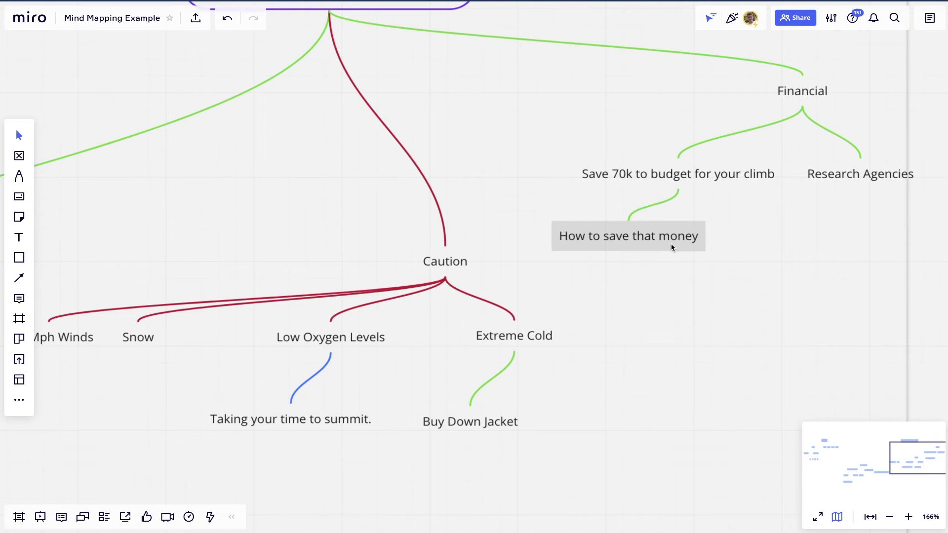
Move "Research Agencies" lower beneath "Financial" and give it the child nodes "Agency 1" and "Agency 2"
drag(852, 175, 833, 238)
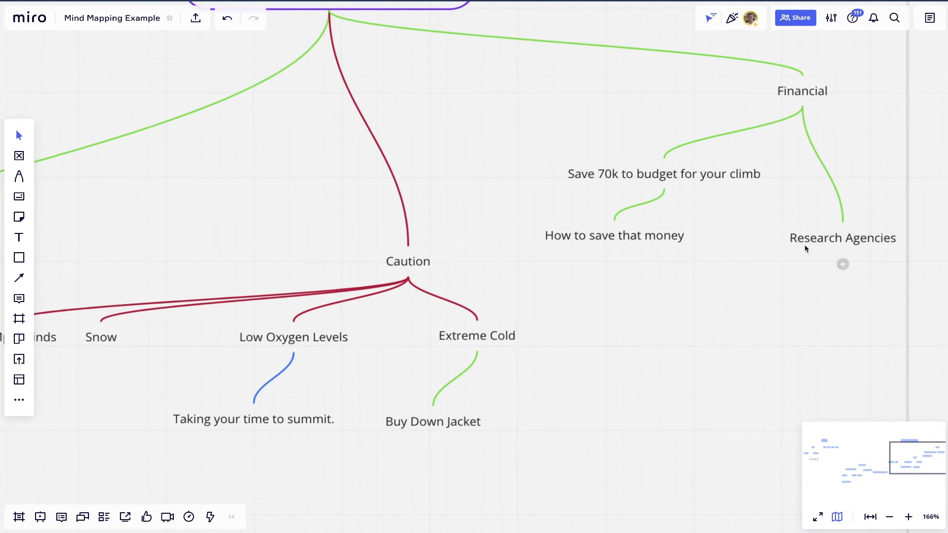
click(843, 264)
text(Agency 1)
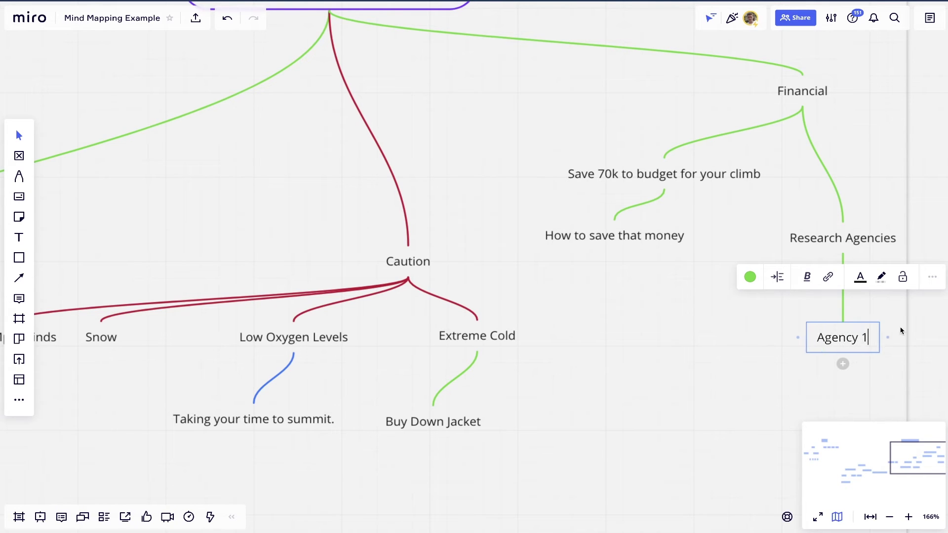
click(844, 263)
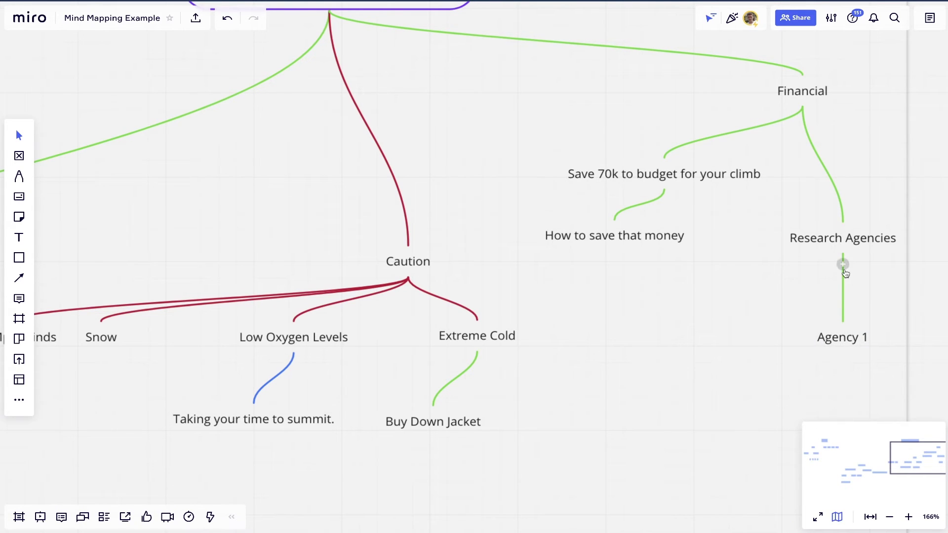
click(842, 264)
text(Agency 2)
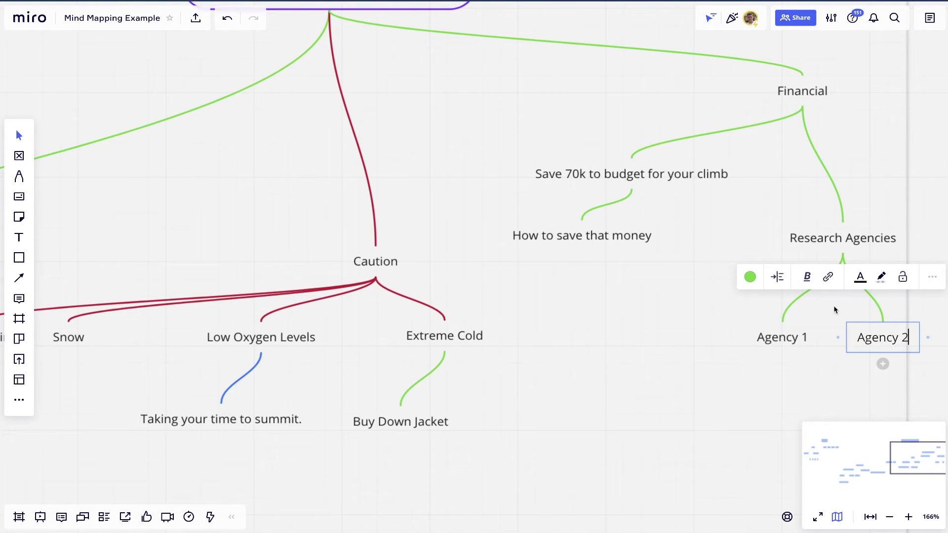
click(831, 334)
Add the child nodes "Pros" and "Cons" beneath "Agency 1" and move the "Physical Readiness" branch up and to the right within the frame
click(783, 359)
text(Pros)
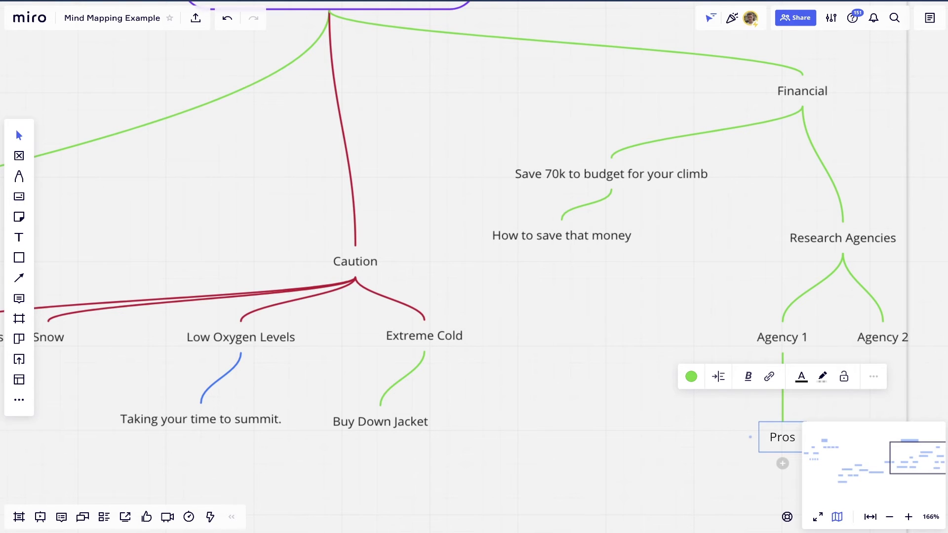
key(Escape)
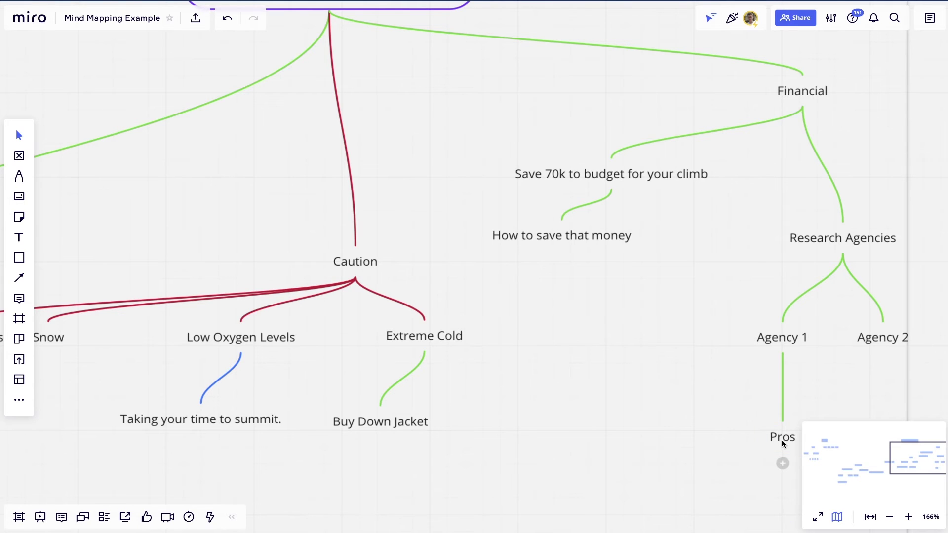
click(784, 364)
text(Cons)
key(Escape)
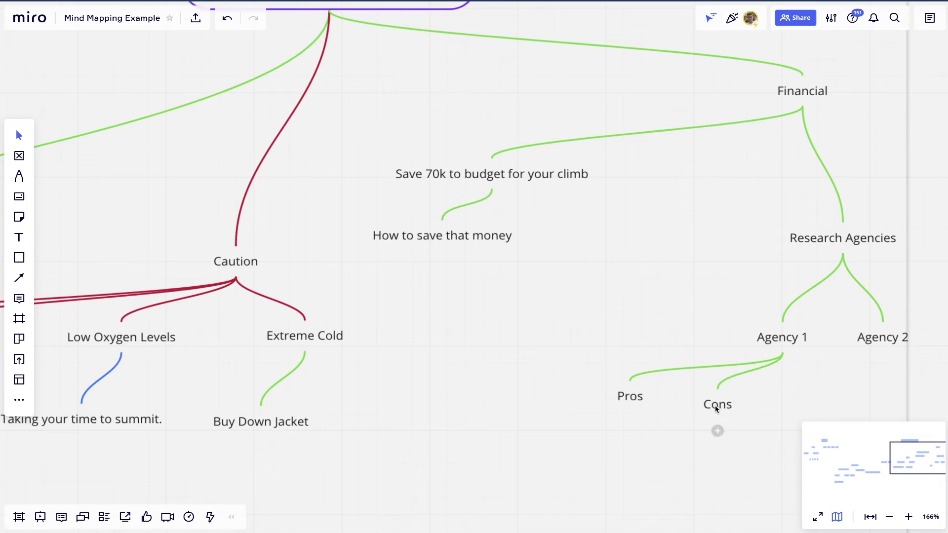
scroll(786, 353, down, 5)
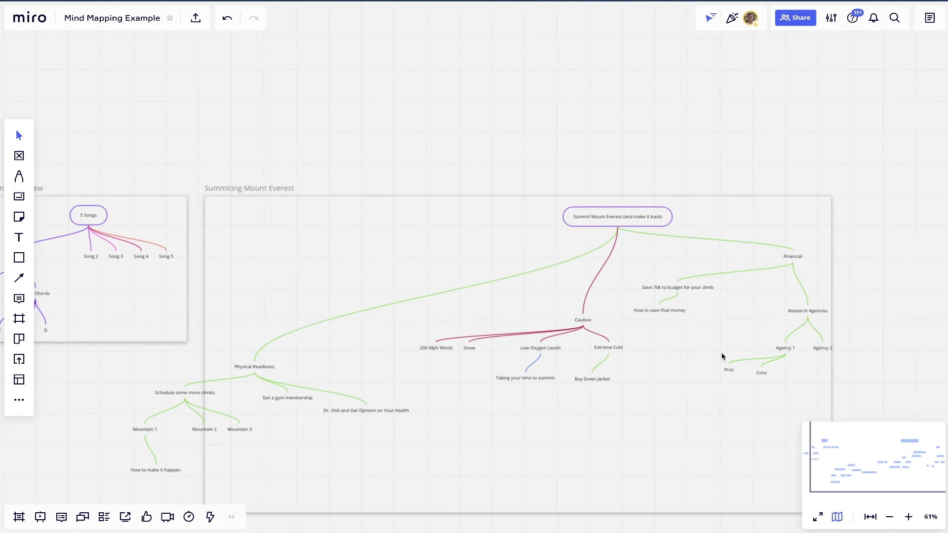
drag(247, 368, 359, 249)
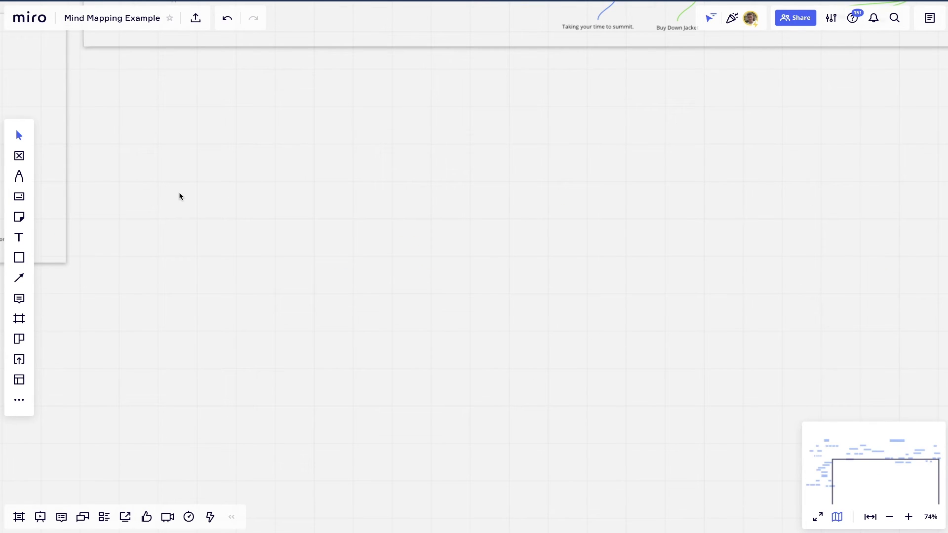
Place a new mind map in the empty area below the Mount Everest frame with the central node "CEO"
click(18, 400)
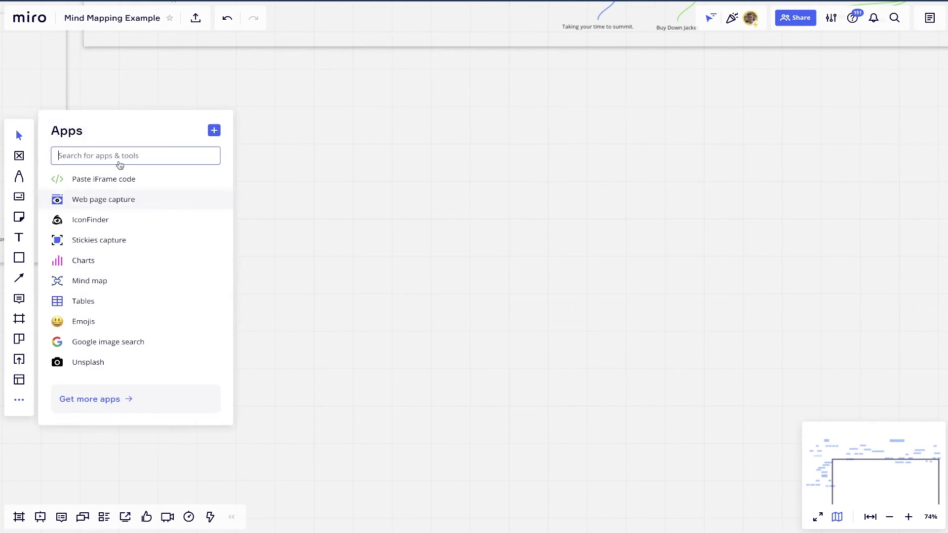
click(99, 280)
click(317, 126)
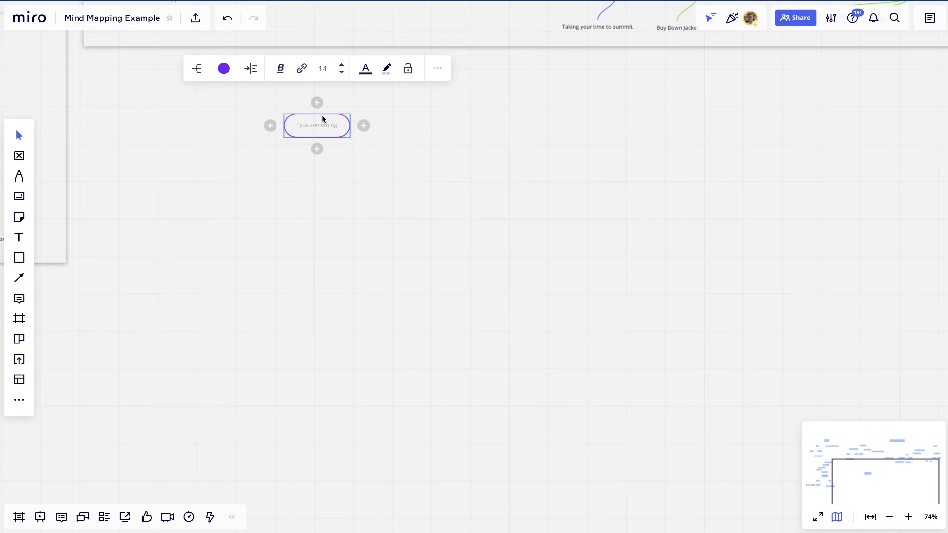
text(CEO)
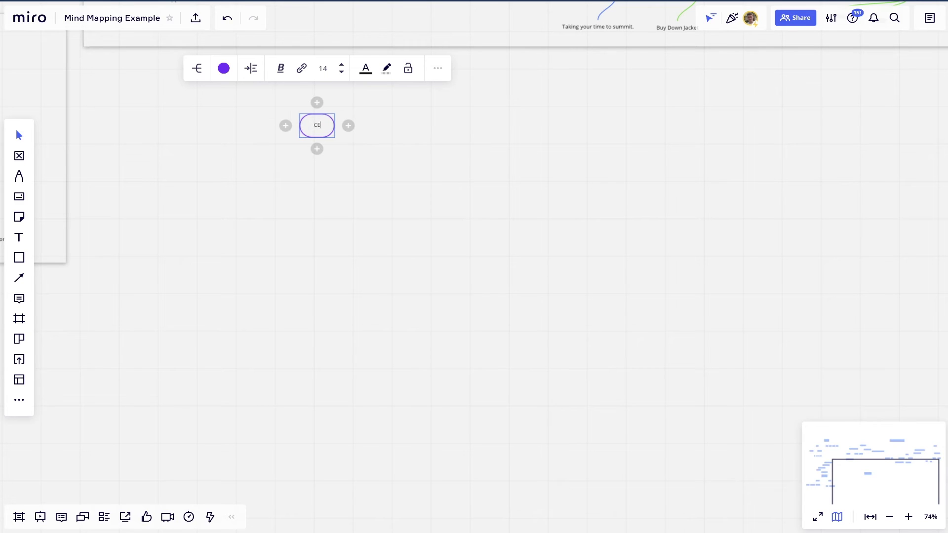
Add the child nodes "Upper level manager 1" and "Upper level manager 2" beneath the "CEO" node
click(315, 149)
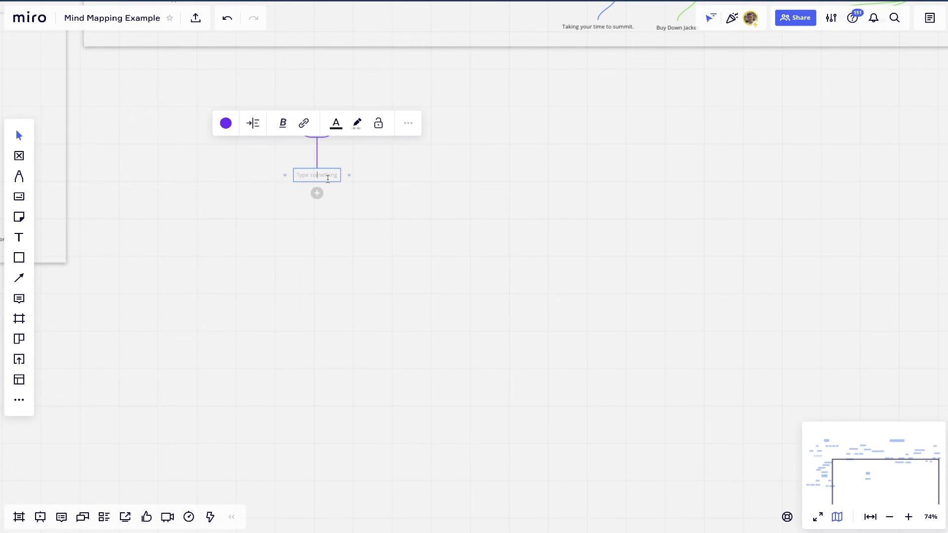
text(Upper level manager 1)
click(412, 200)
click(299, 131)
key(Tab)
text(Upper)
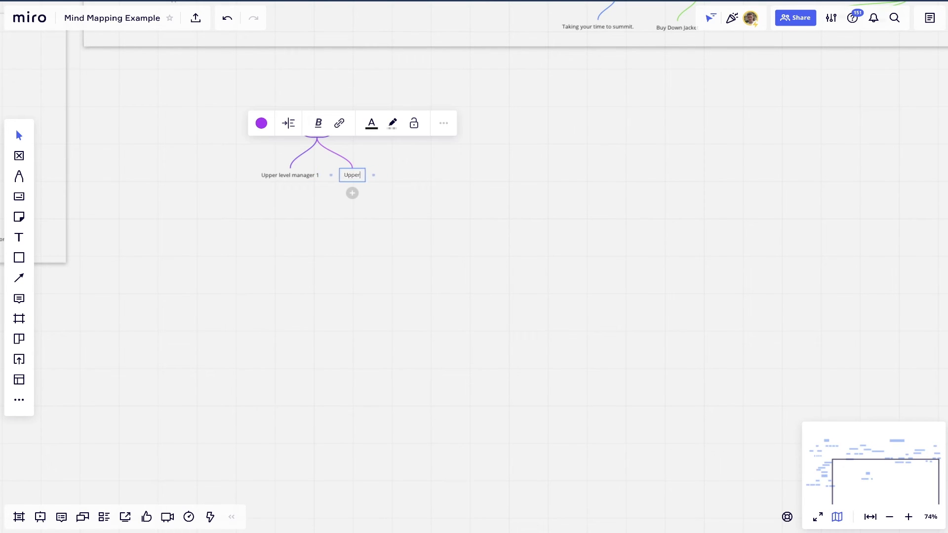
text( level manager 2)
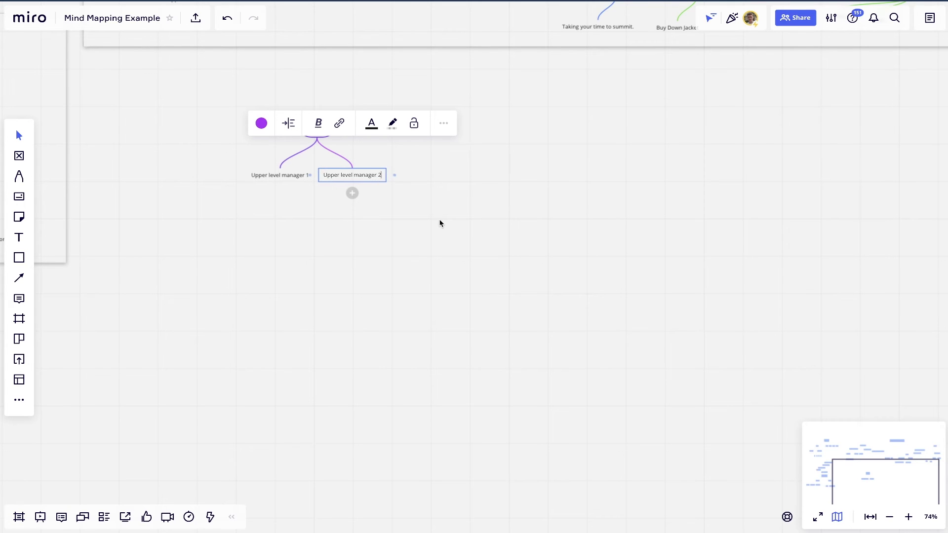
Add the children "Copywriting", "Web Developer", "Media Buyer" and "Graphic Designer" beneath "Upper level manager 1" and move "Graphic Designer" lower
key(Tab)
text(Copywriting)
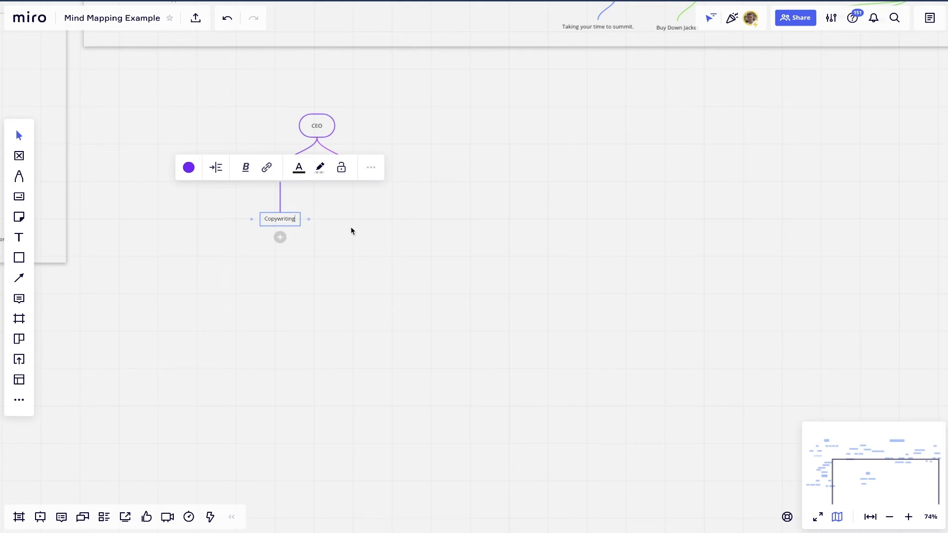
click(303, 226)
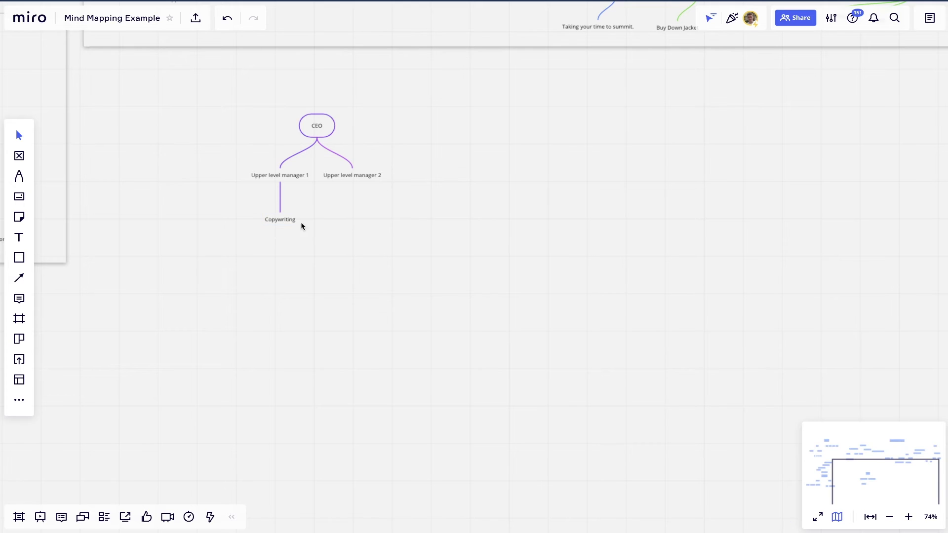
click(280, 193)
text(Web Developer)
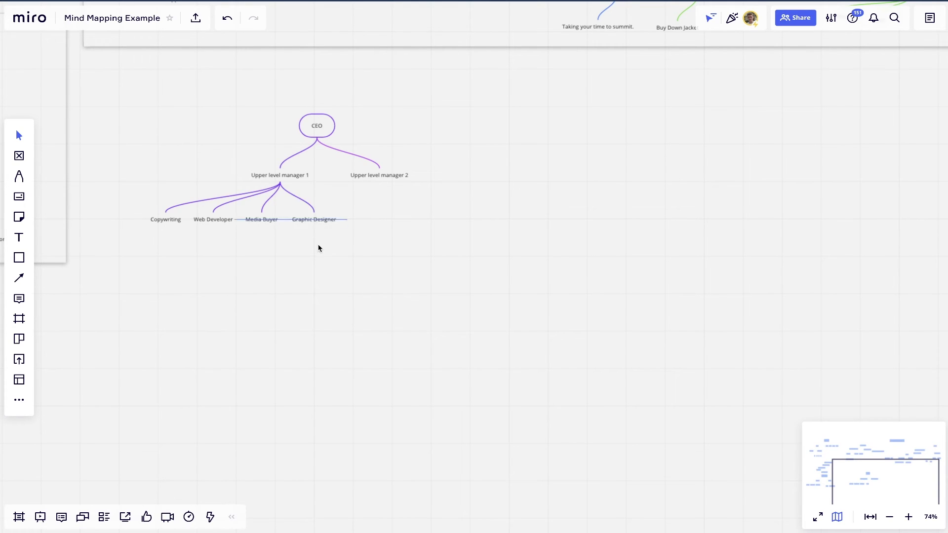
drag(318, 249, 316, 249)
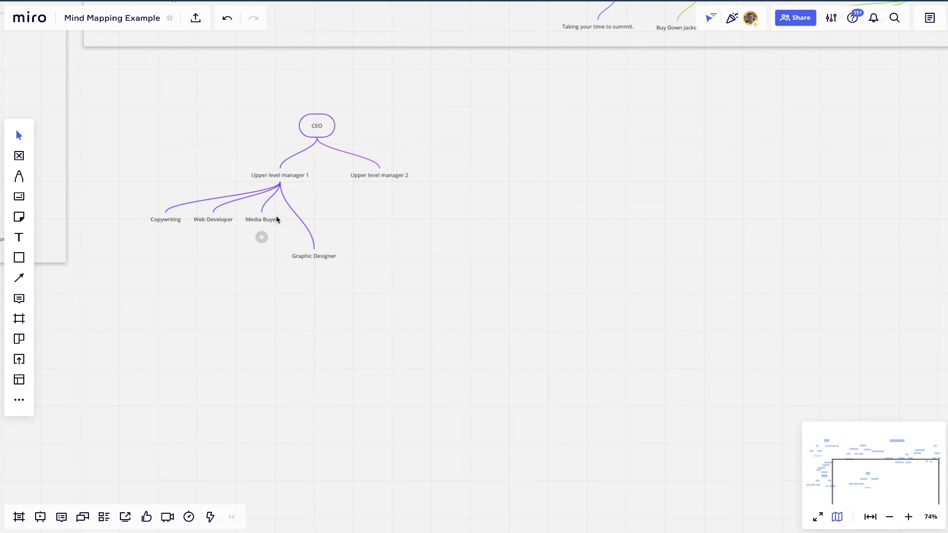
drag(219, 219, 220, 230)
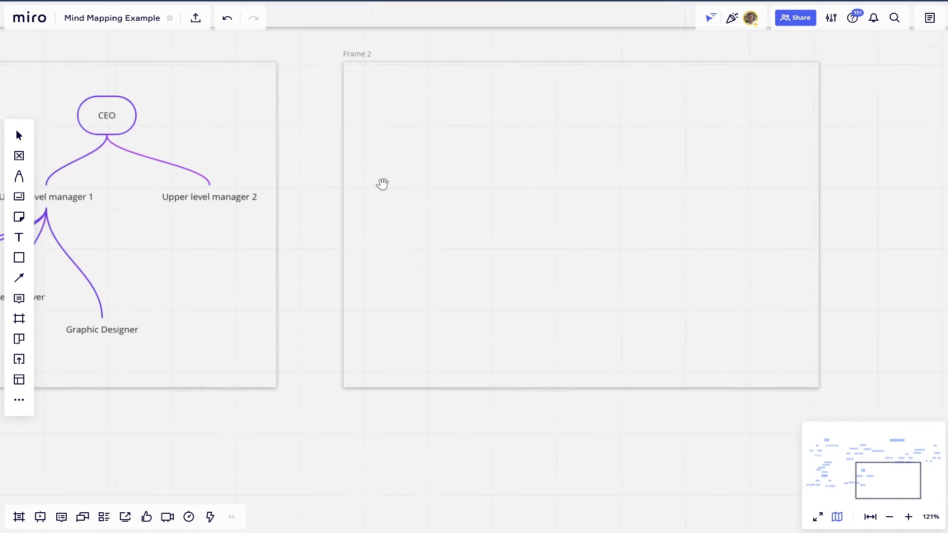
Place a new mind map near the top of the empty Frame 2 with the central node "Mission and Principles"
drag(382, 183, 194, 202)
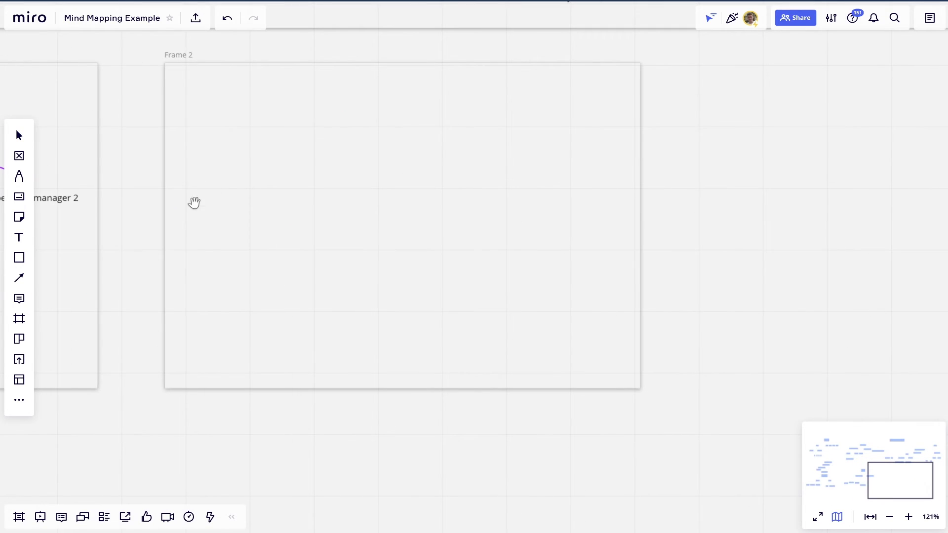
click(19, 400)
click(116, 281)
click(407, 99)
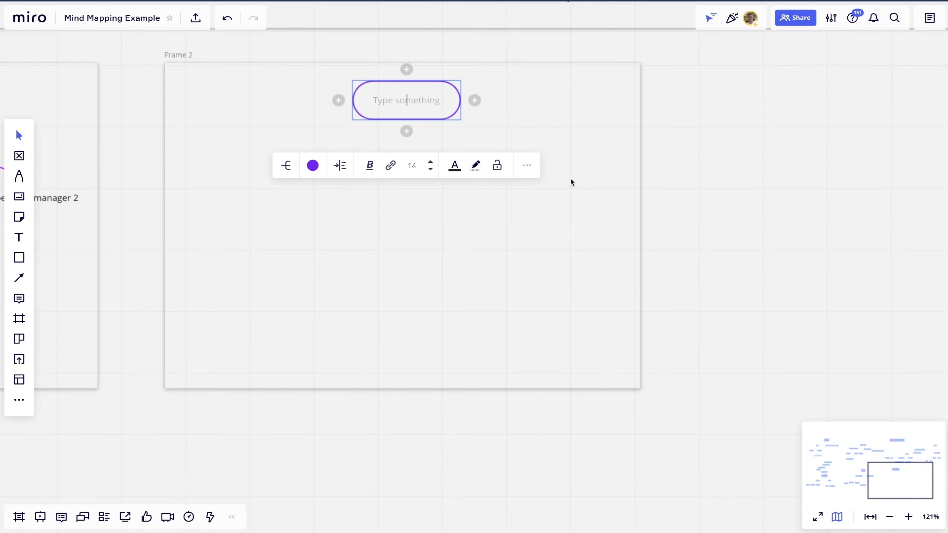
text(Mission and Principles)
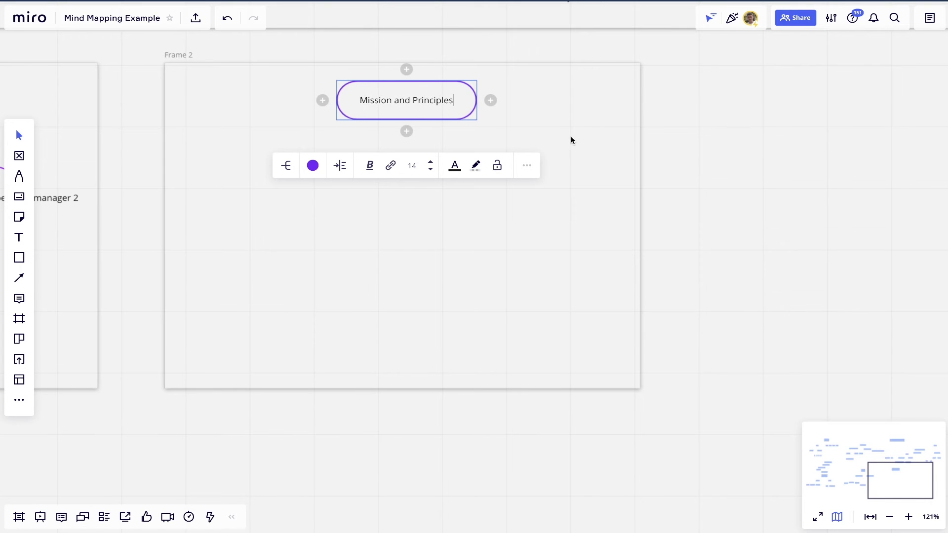
click(570, 140)
drag(440, 95, 441, 97)
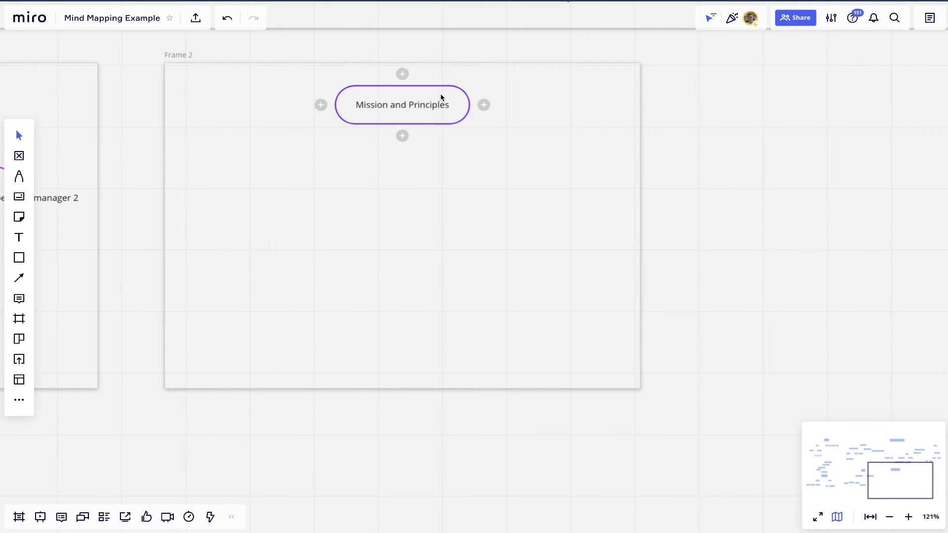
Add the child node "Services" beneath "Mission and Principles" and give it the child nodes "Service 1" and "Service 2"
click(403, 136)
text(Services)
click(480, 197)
drag(408, 182, 386, 182)
click(380, 202)
text(Service 1)
click(470, 241)
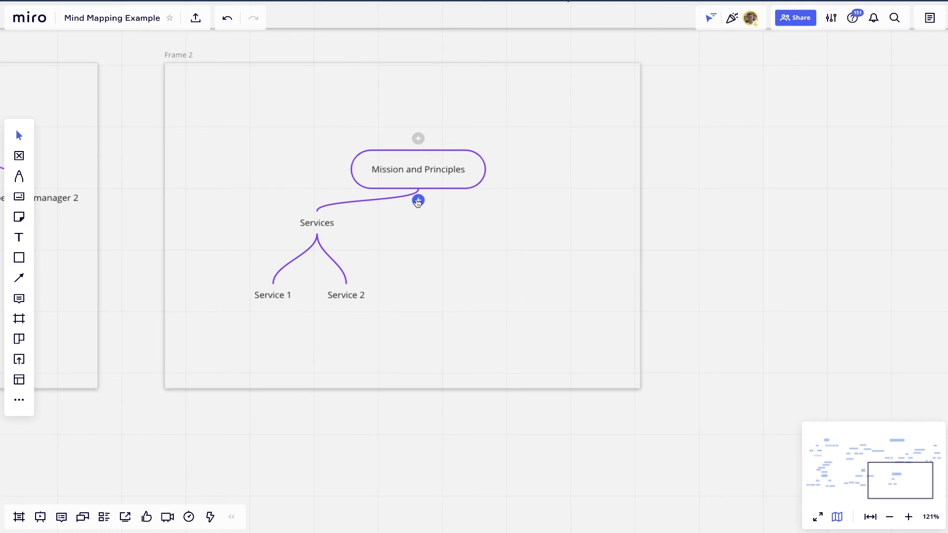
Add the child node "People" beneath "Mission and Principles" and give it the child nodes "Customers" and "Employees"
click(417, 199)
text(People)
click(386, 247)
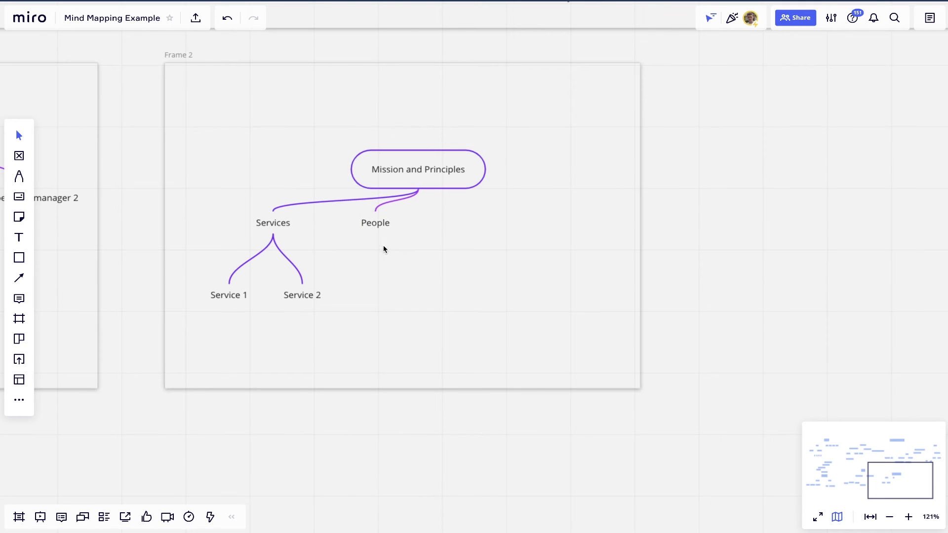
click(375, 243)
text(Customers)
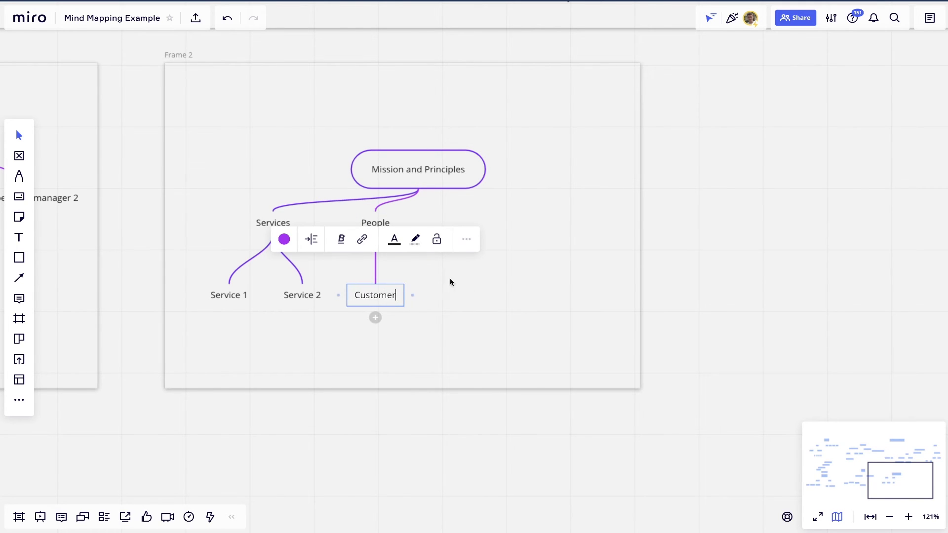
click(386, 262)
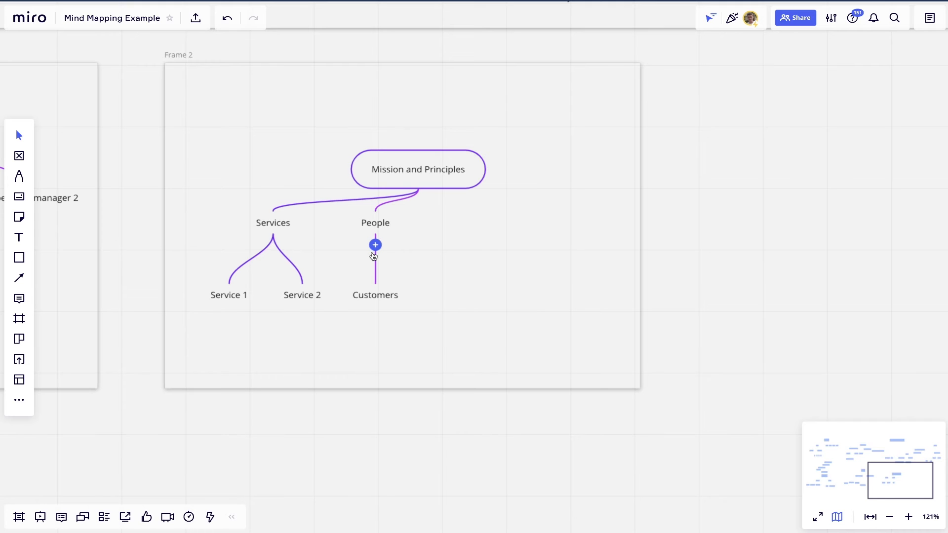
click(375, 246)
text(Employees)
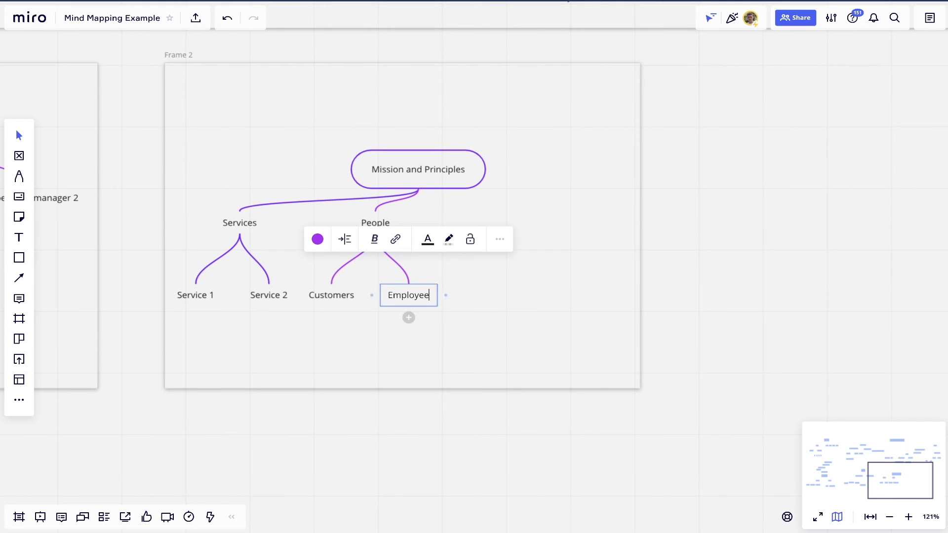
key(Escape)
Extend the lower edge of Frame 2 downward to make room beneath the "Mission and Principles" map
scroll(204, 158, down, 3)
scroll(205, 158, down, 3)
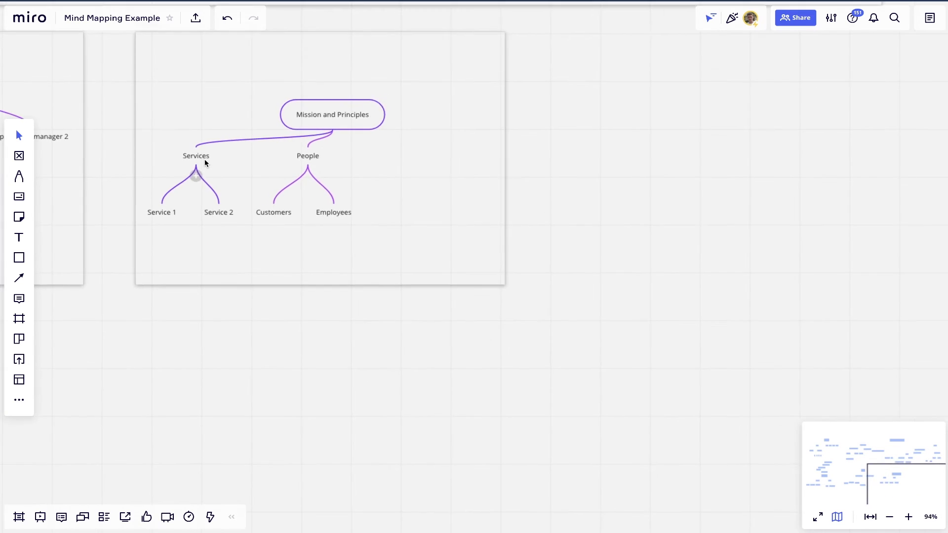
click(284, 281)
drag(283, 284, 284, 530)
scroll(298, 309, down, 5)
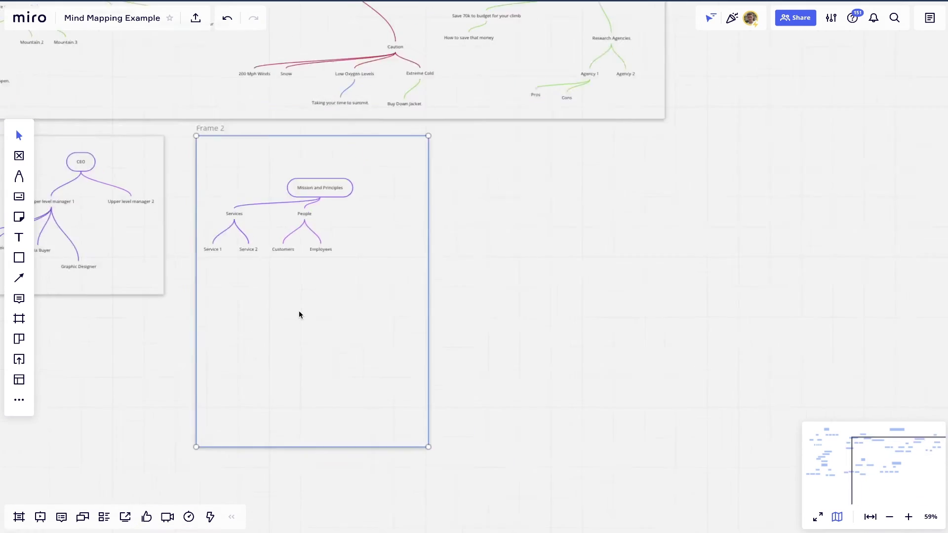
Attach the "CEO" organization chart as a child of "Employees" and move the "Services" branch back inside Frame 2
drag(110, 180, 329, 275)
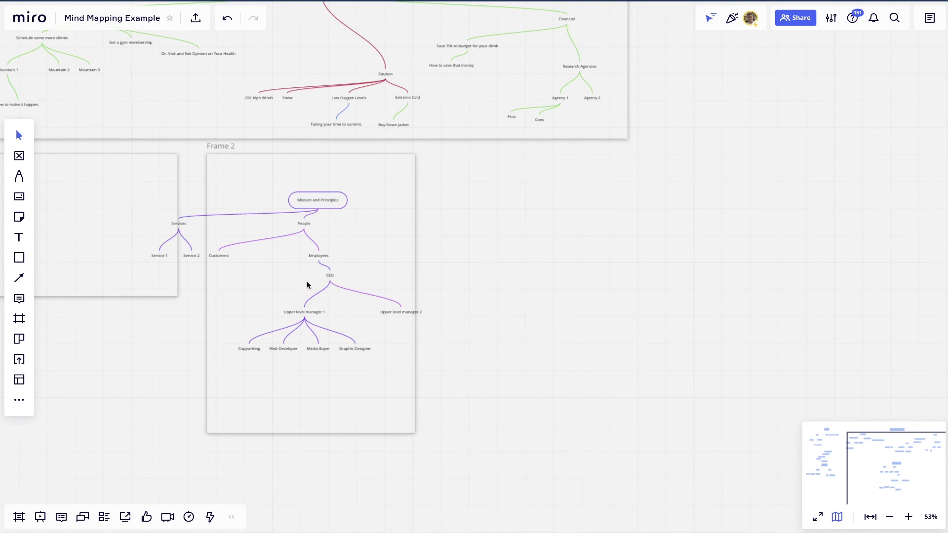
scroll(399, 232, up, 5)
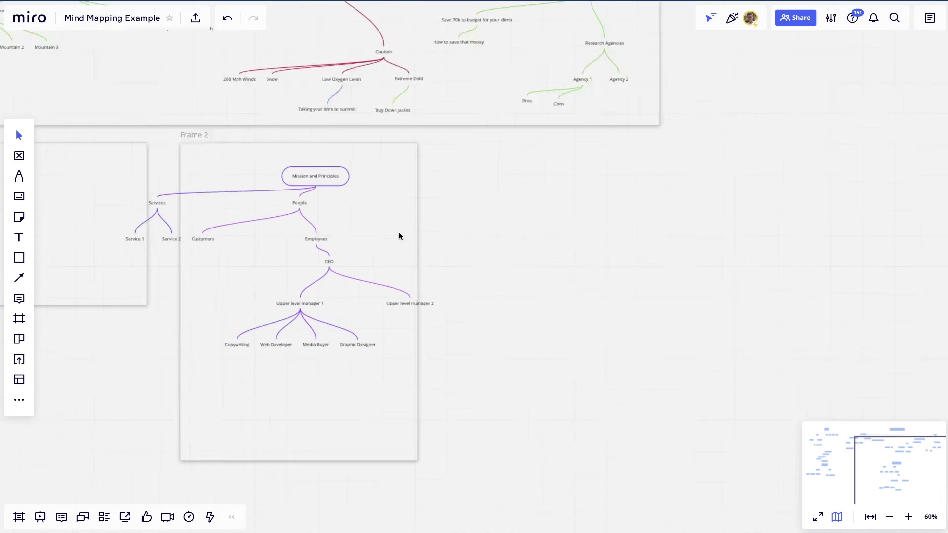
scroll(262, 206, down, 4)
drag(131, 180, 212, 162)
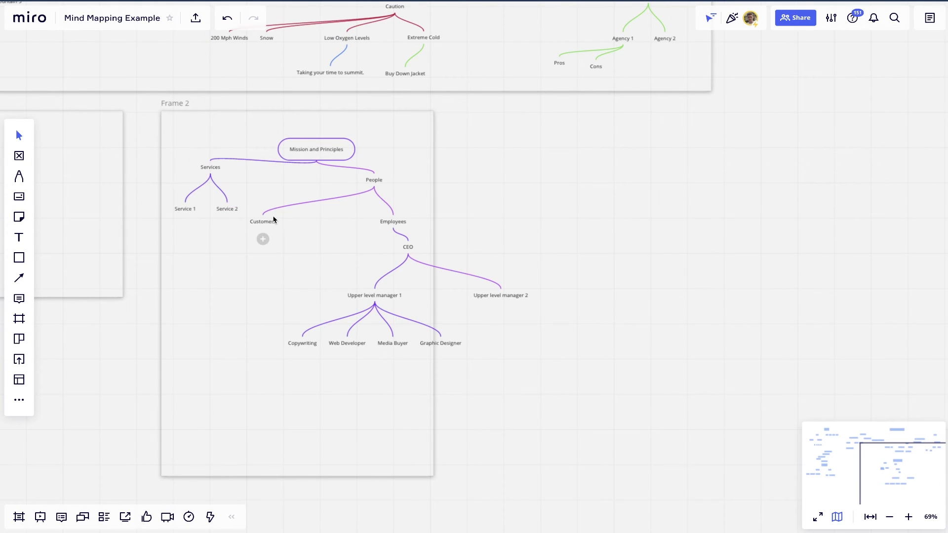
Widen Frame 2 to the right to enclose the whole chart and move the "People" branch slightly down and left
click(433, 208)
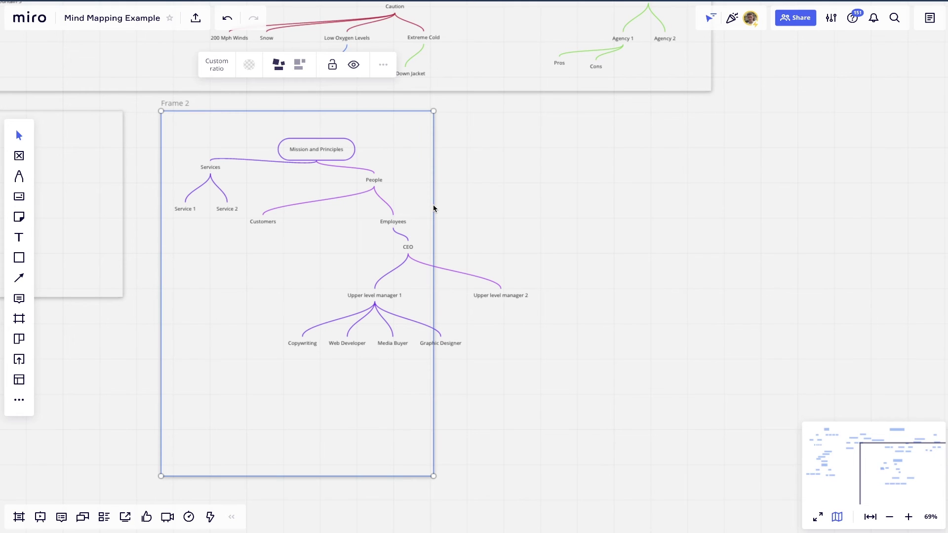
drag(435, 205, 616, 212)
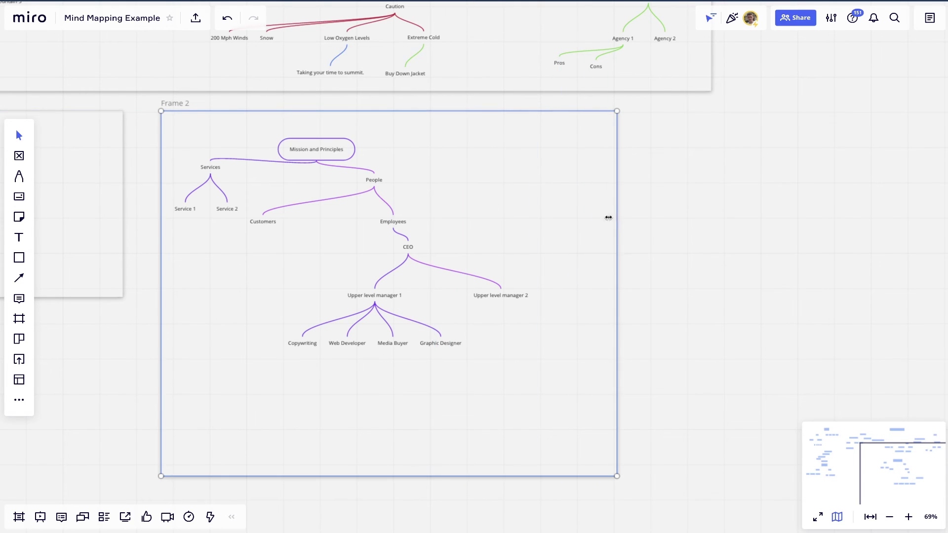
click(371, 191)
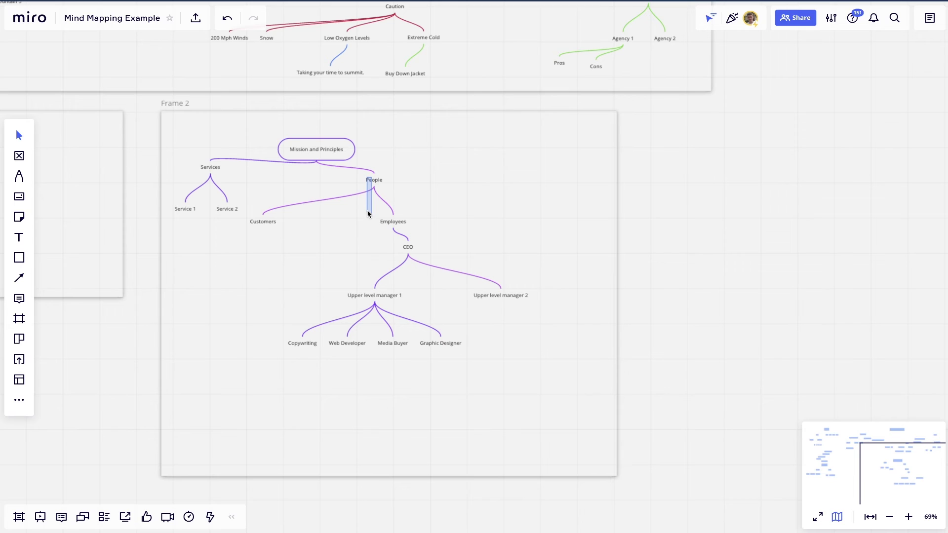
click(374, 183)
drag(377, 179, 351, 193)
click(196, 173)
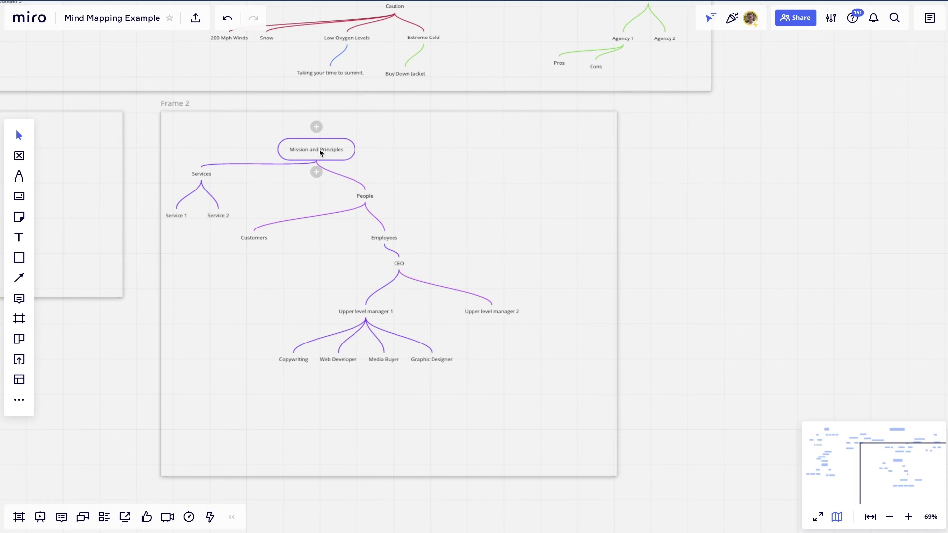
Examine the combined map from "Mission and Principles" through "People" and "Employees" down to the CEO's managers and their teams
scroll(321, 149, up, 10)
scroll(321, 149, down, 3)
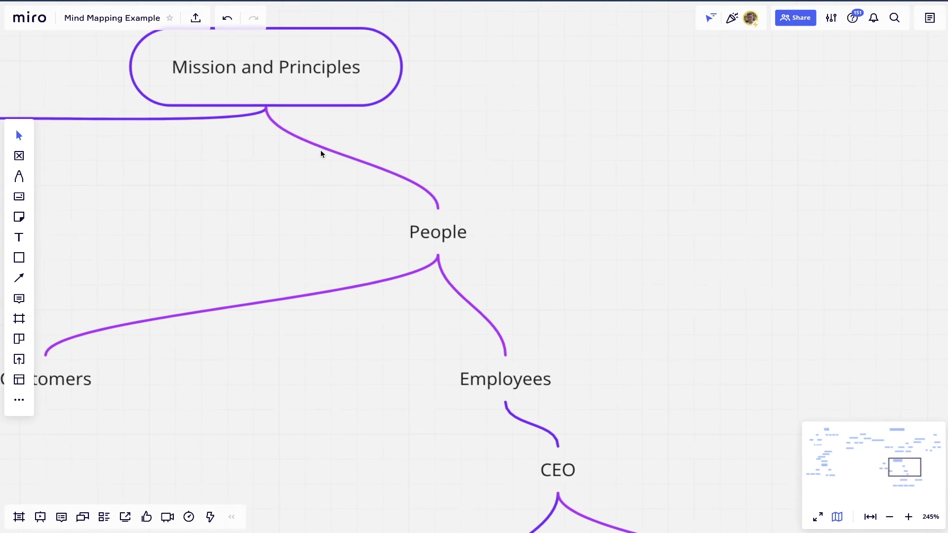
scroll(446, 238, down, 3)
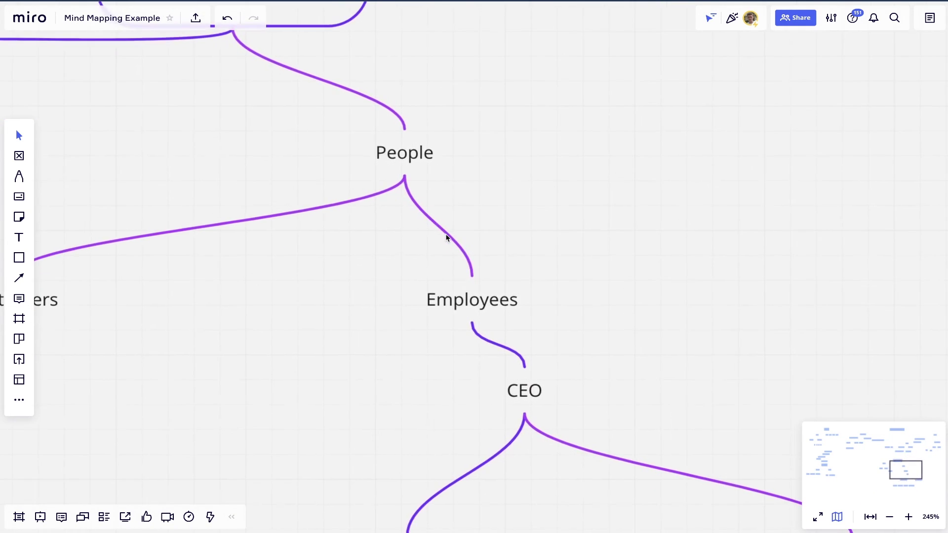
scroll(445, 237, down, 3)
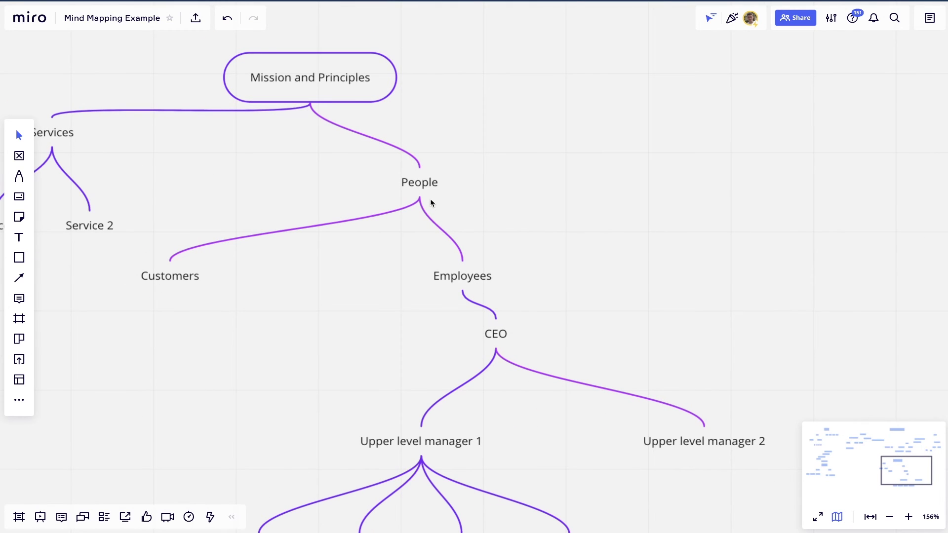
mouse_move(323, 77)
scroll(420, 205, down, 5)
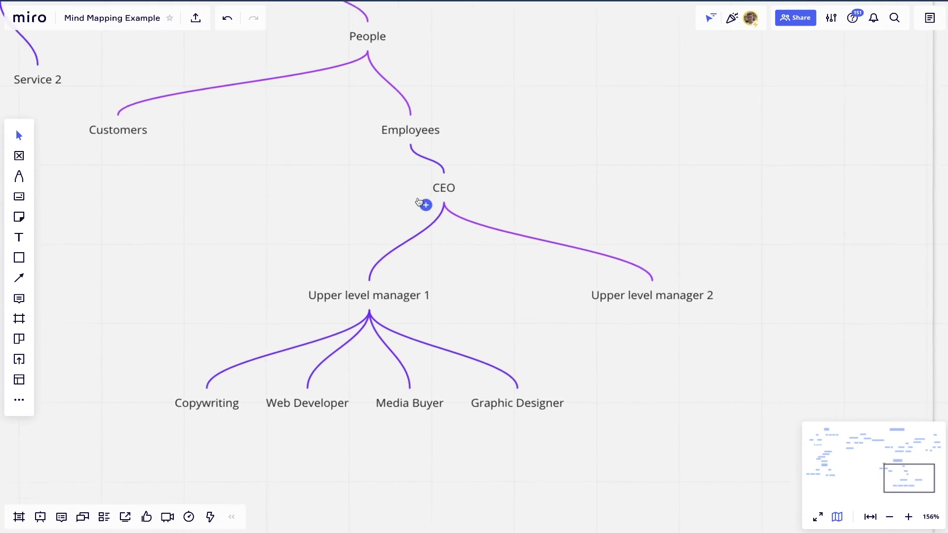
mouse_move(185, 386)
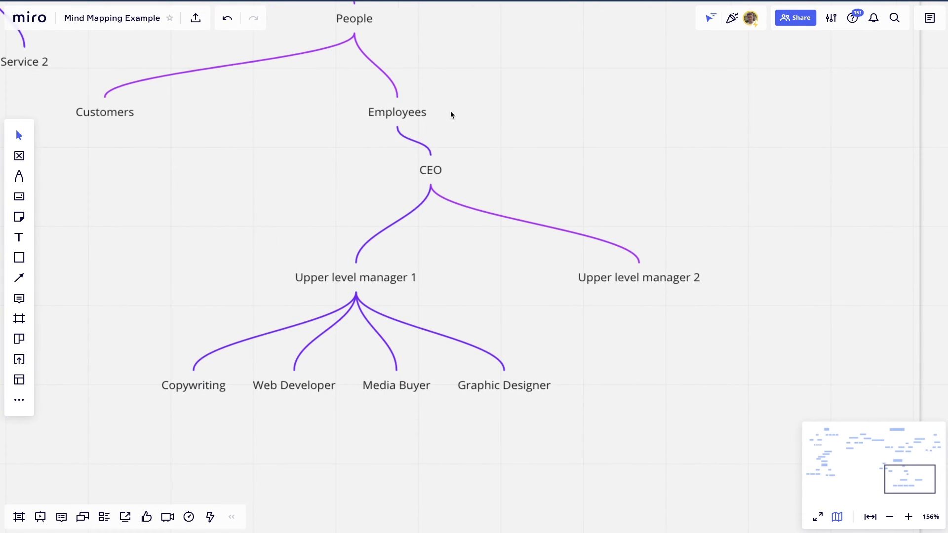
scroll(491, 377, down, 4)
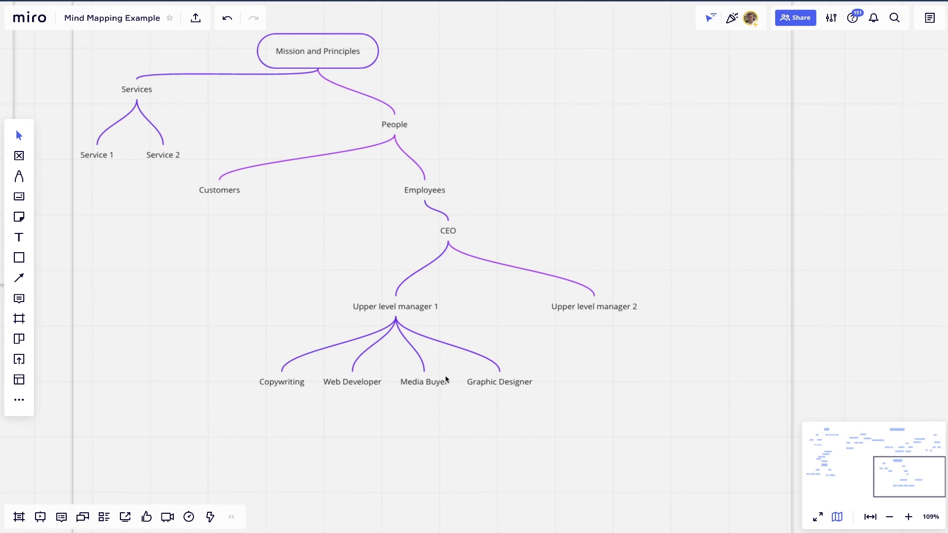
Move the "Mission and Principles" map down, then lower the "Services" branch and shift "People" down beneath the central node
mouse_move(296, 46)
drag(314, 52, 328, 80)
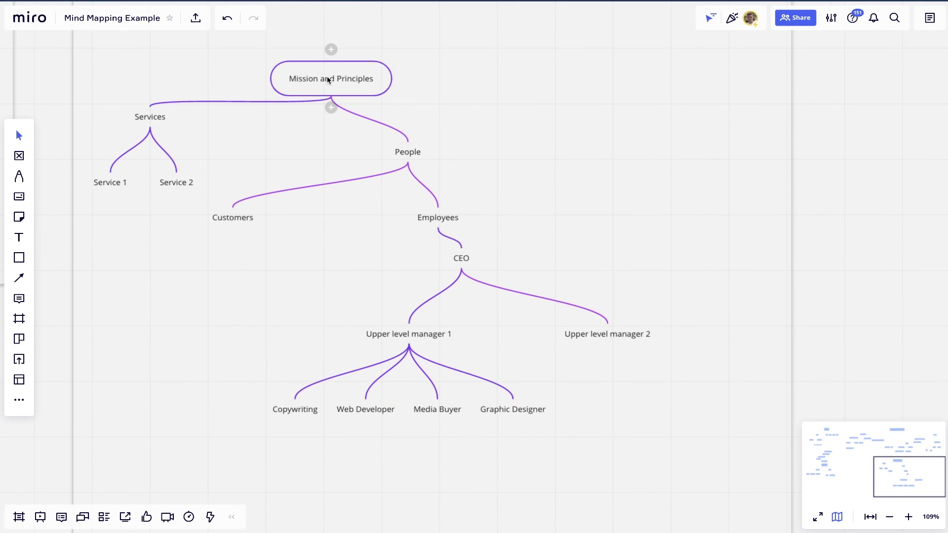
drag(152, 118, 151, 138)
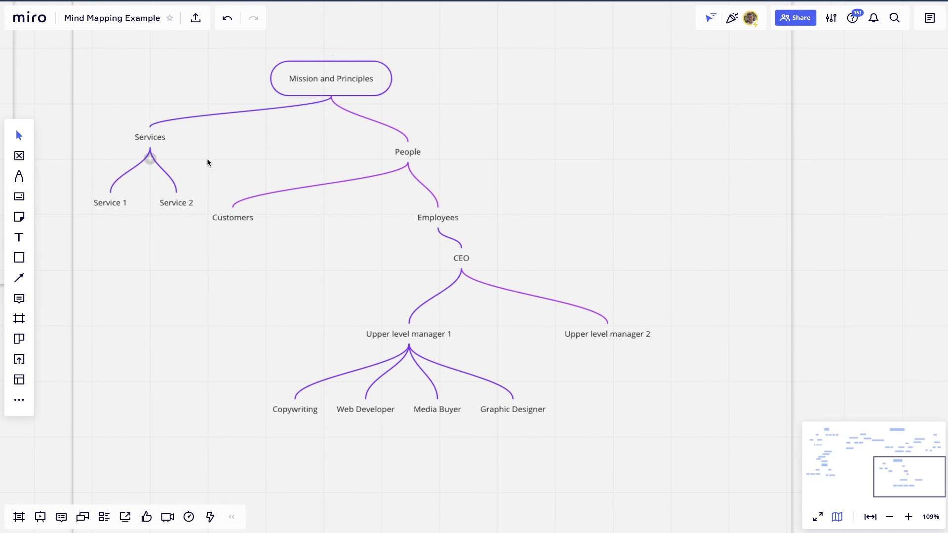
drag(413, 151, 349, 192)
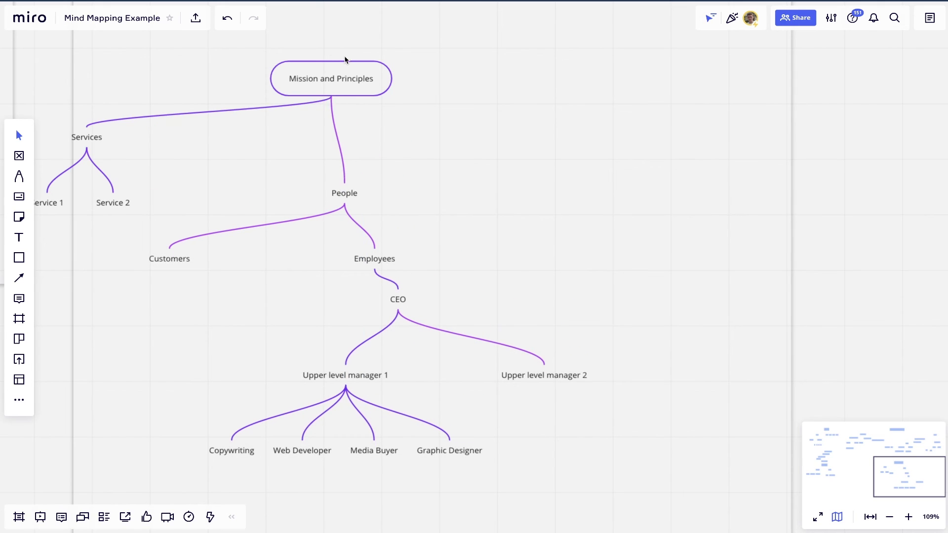
Shift the "Mission and Principles" map right, add a "Branding" branch to its central node, and place that branch slightly lower and closer
drag(357, 79, 452, 78)
click(433, 102)
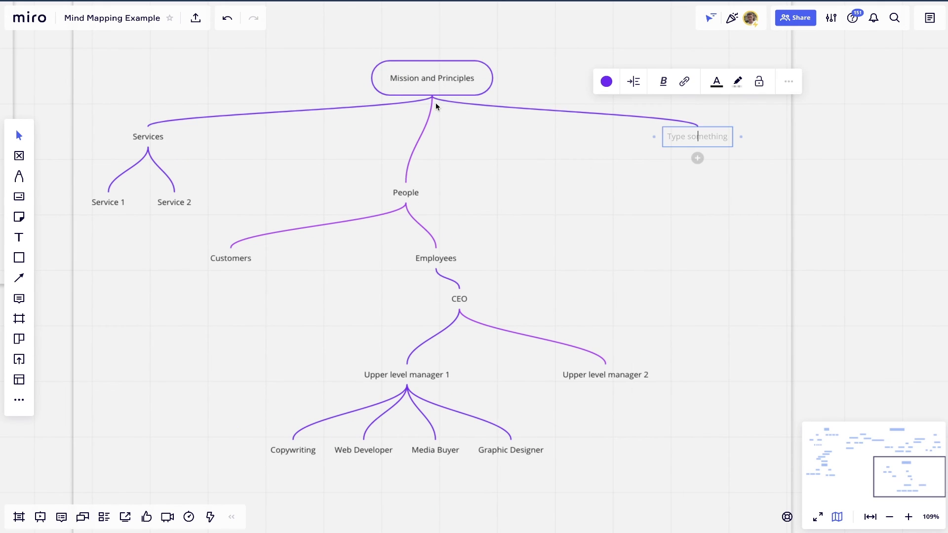
text(Branding)
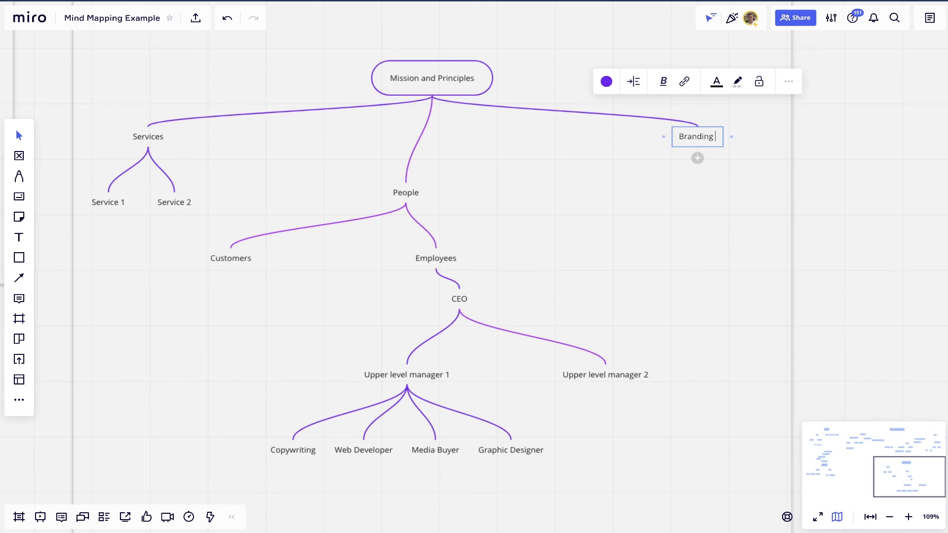
click(465, 175)
drag(688, 137, 617, 159)
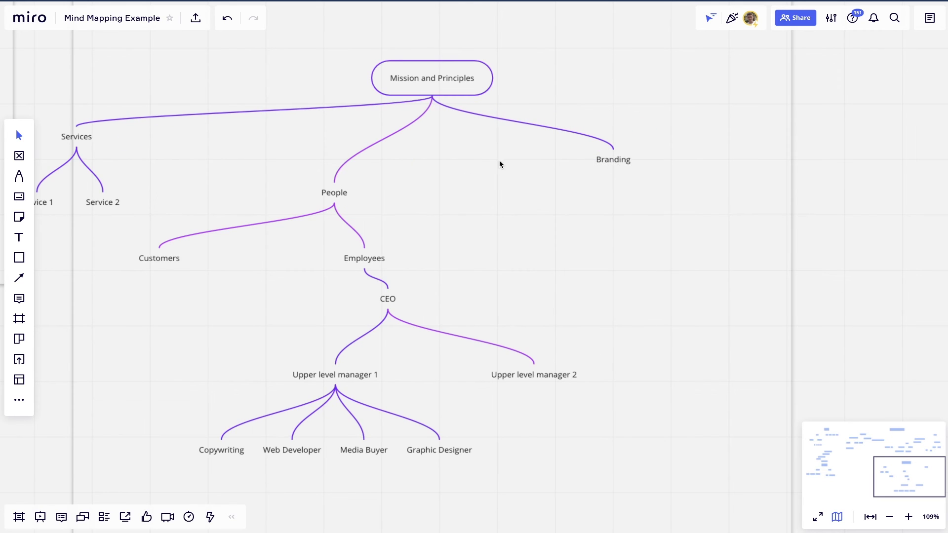
Move the whole "Mission and Principles" map to the right so all its branches sit inside Frame 2
drag(431, 83, 519, 68)
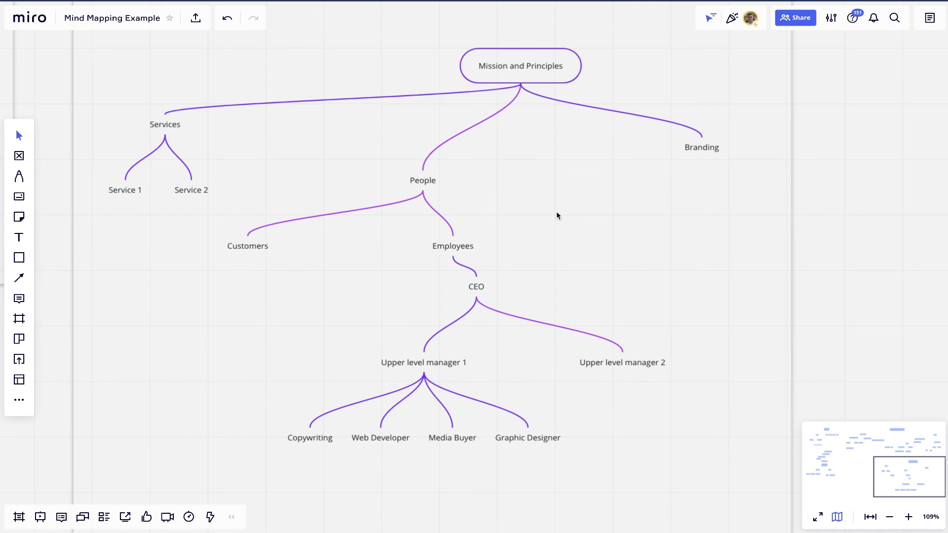
mouse_move(537, 77)
drag(537, 78, 536, 83)
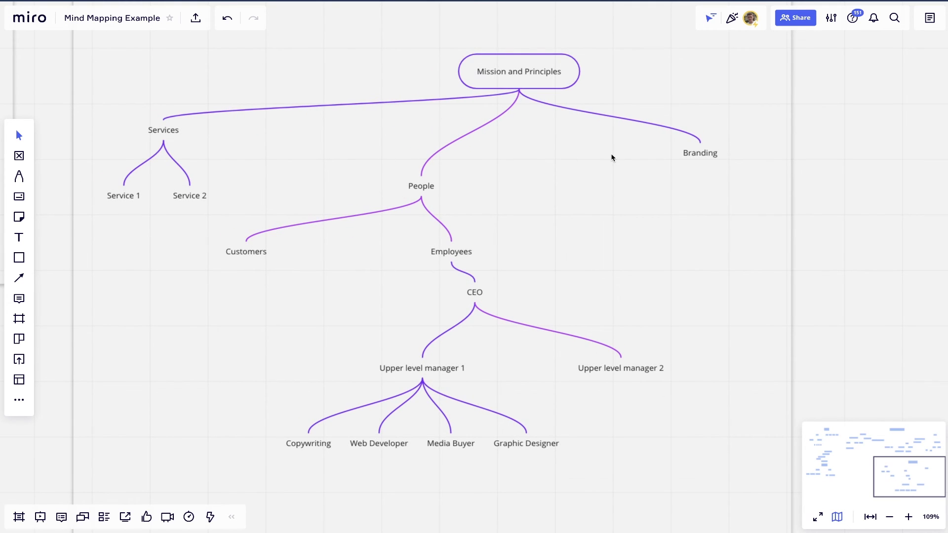
click(477, 72)
click(477, 72)
drag(477, 72, 577, 77)
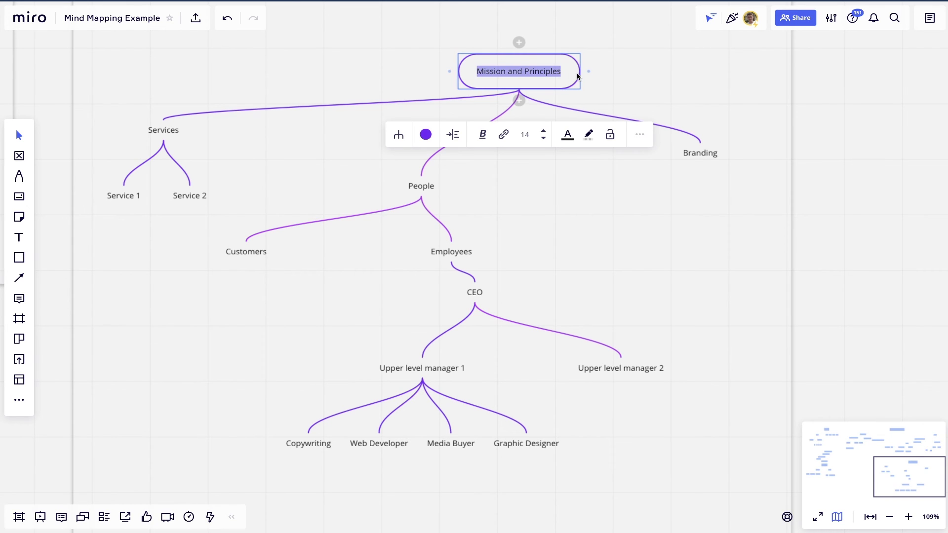
click(652, 79)
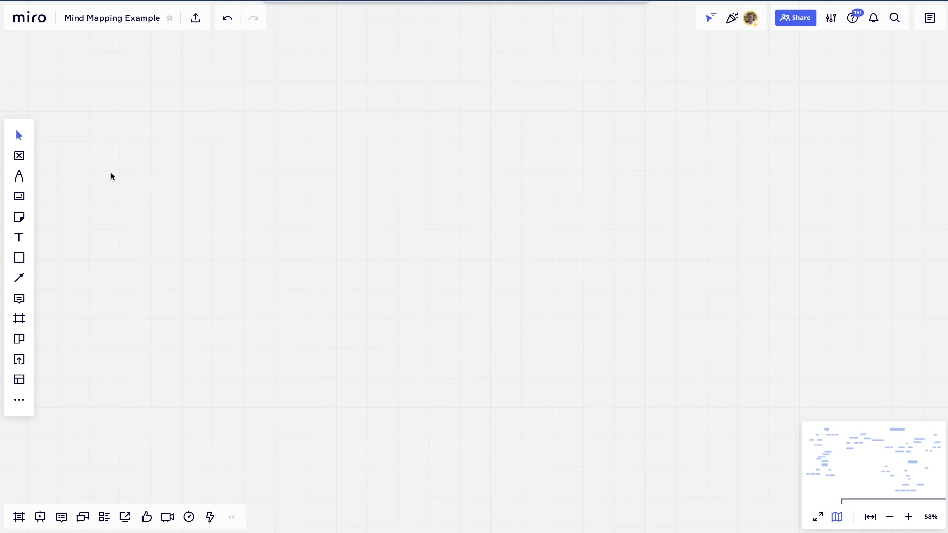
Place a new card on the empty board area below Frame 2 and enlarge it to about twice its size
click(20, 197)
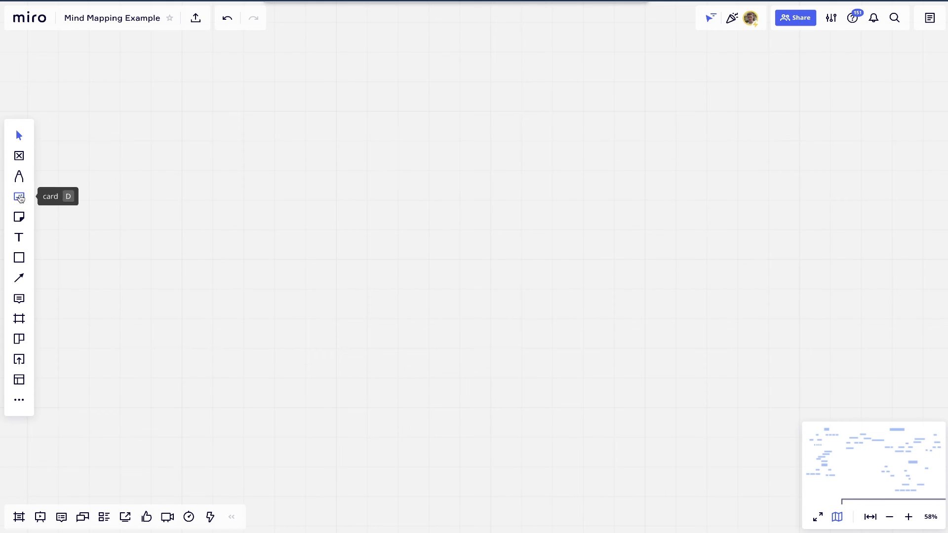
click(295, 133)
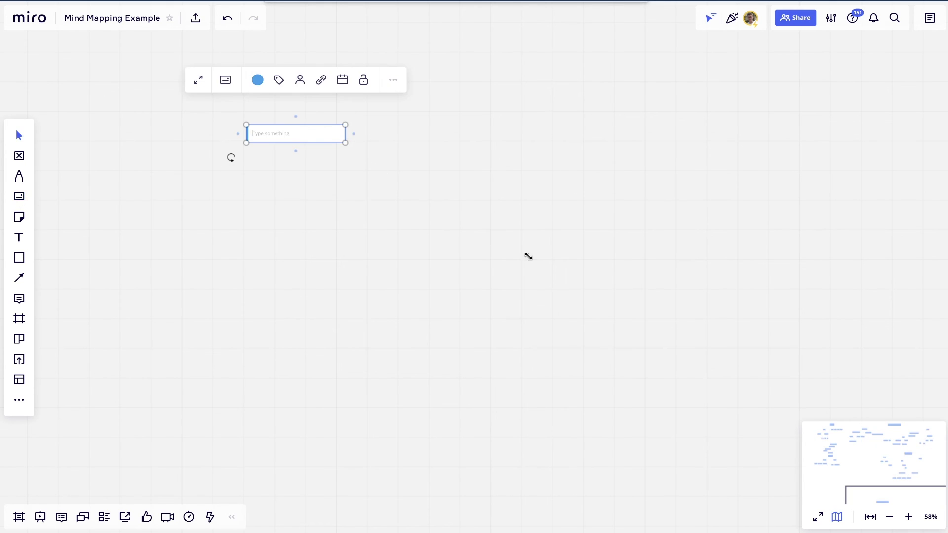
drag(344, 141, 449, 186)
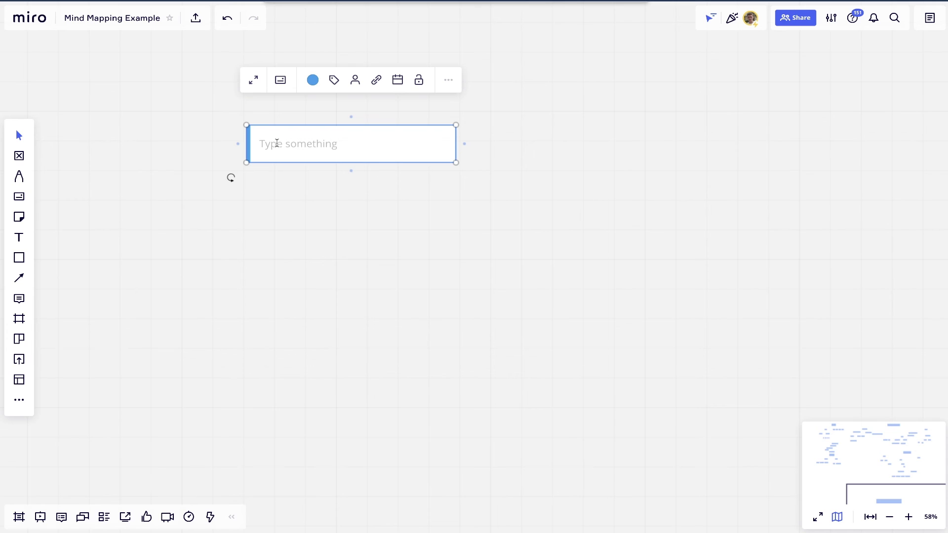
Set the new card's colour to red and enter "Main Goal" as its title
click(312, 79)
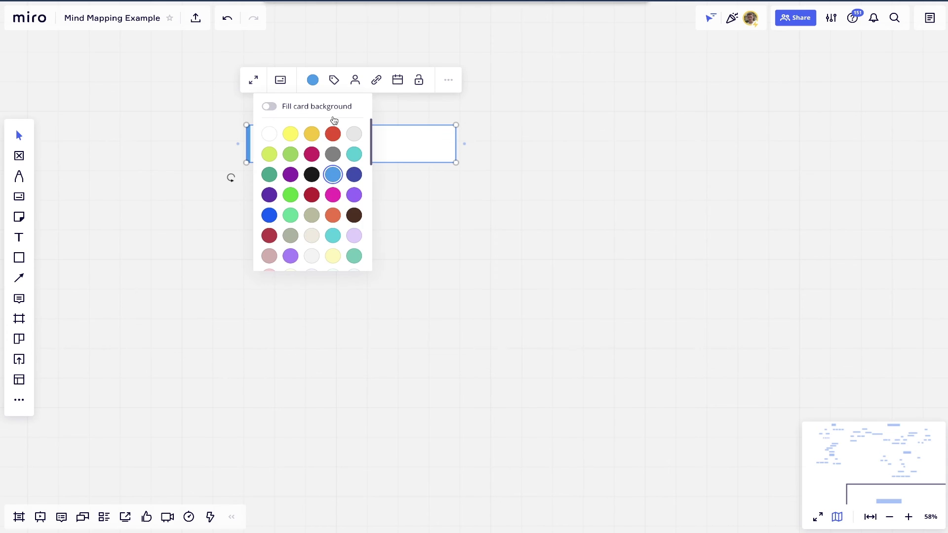
click(334, 134)
click(282, 143)
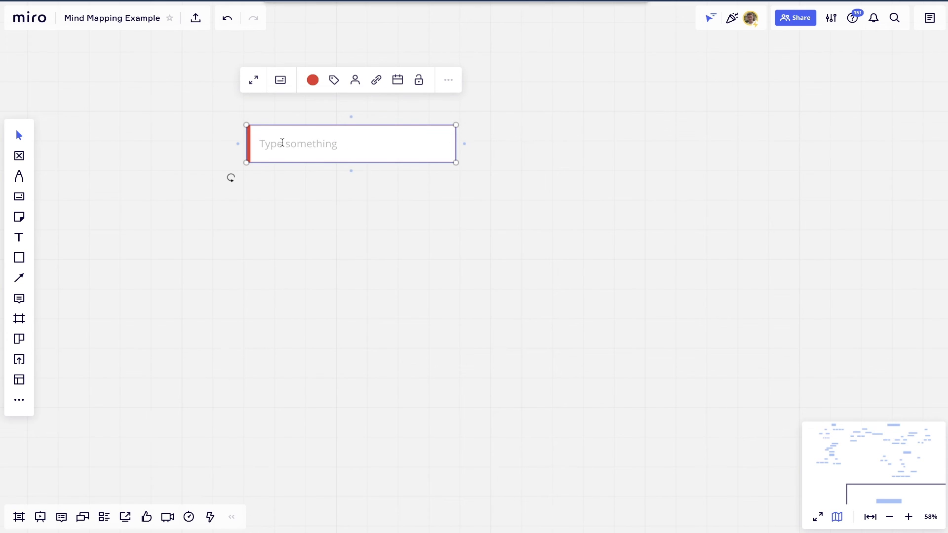
text(Main Goal)
Add a black tag named "Main Idea" to the "Main Goal" card
click(334, 81)
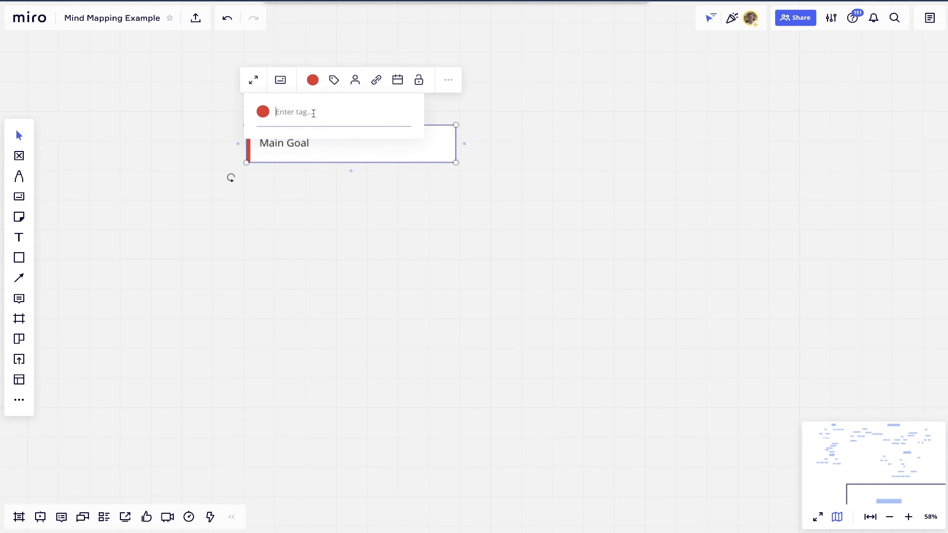
click(263, 112)
click(332, 178)
drag(308, 153, 308, 159)
click(338, 88)
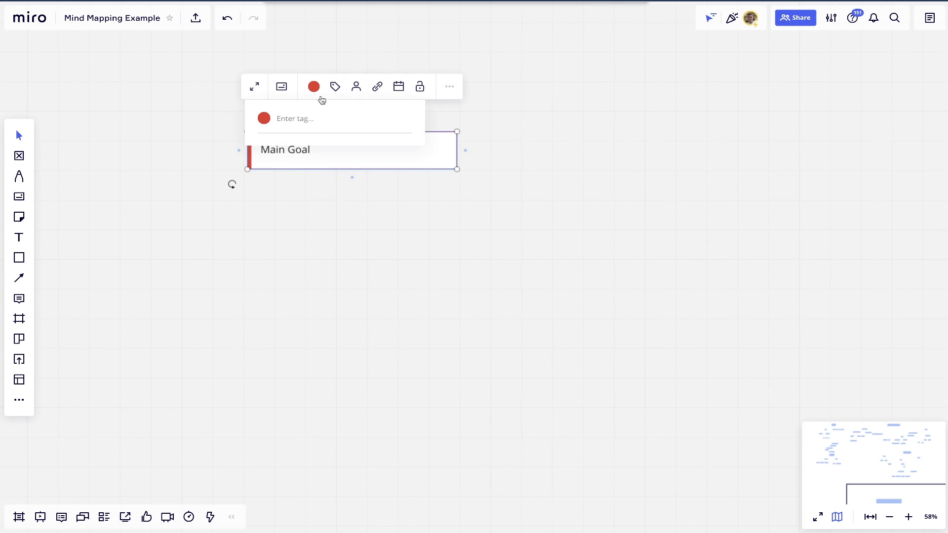
click(264, 118)
click(334, 184)
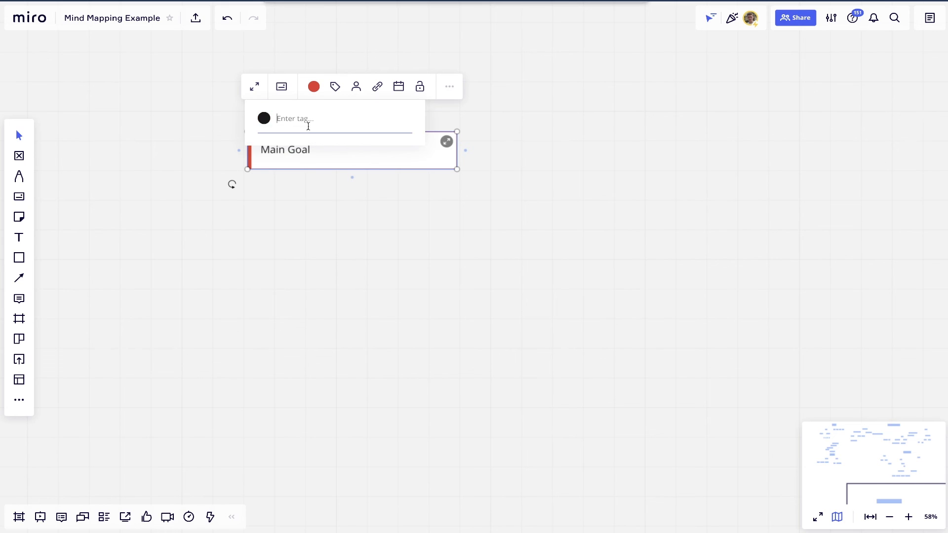
text(Main Idea)
click(393, 129)
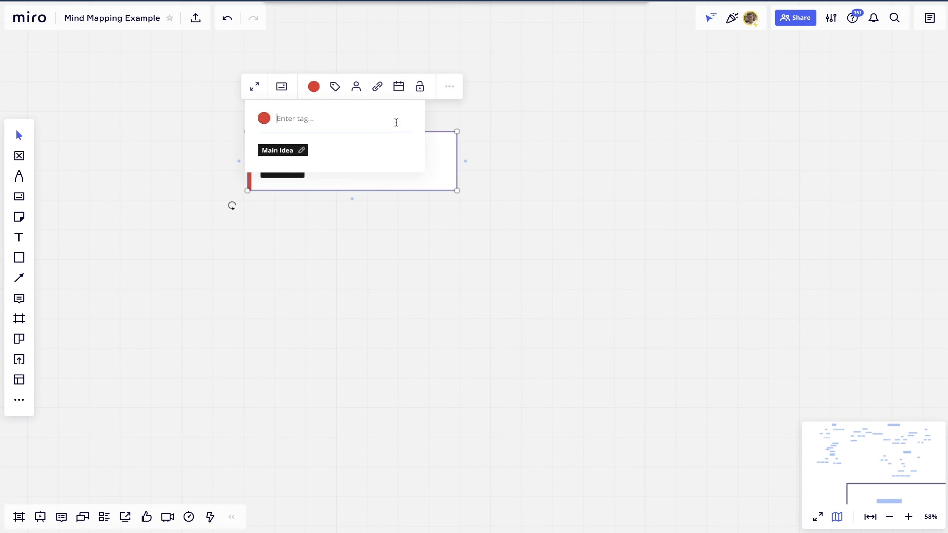
click(440, 191)
Shift the "Main Goal" card slightly to the right beneath Frame 2 and look through its colour options
scroll(385, 202, down, 1)
mouse_move(347, 125)
mouse_down()
mouse_move(322, 173)
mouse_move(362, 154)
mouse_move(370, 137)
mouse_move(360, 134)
mouse_up()
scroll(360, 134, down, 10)
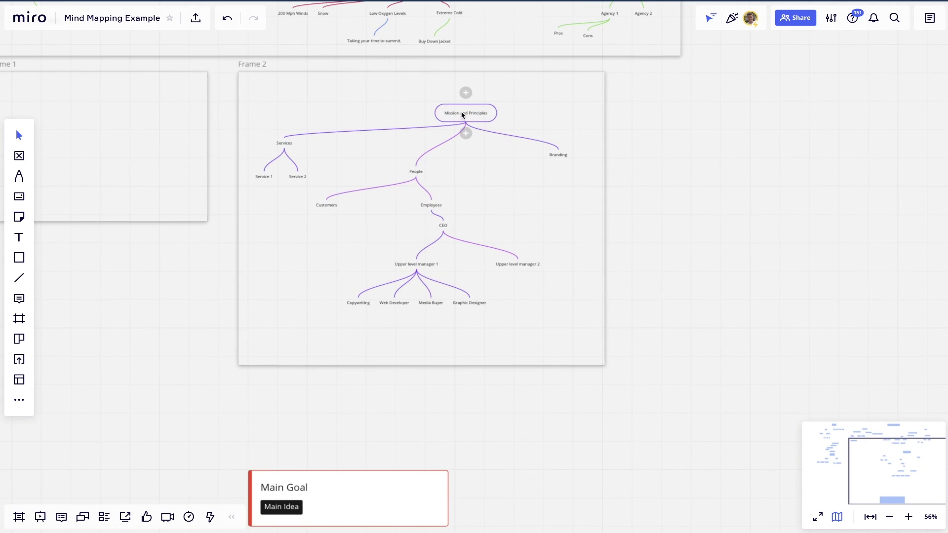
scroll(460, 139, up, 5)
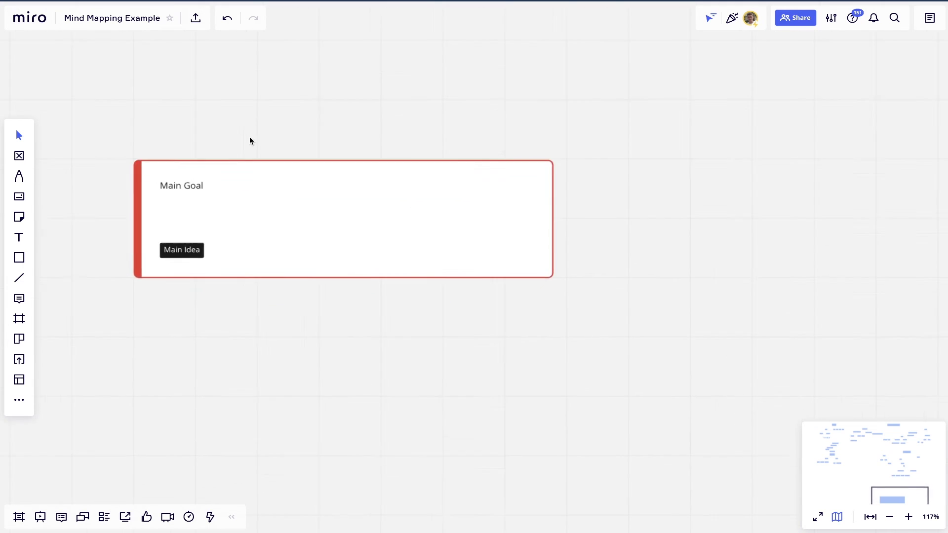
scroll(254, 197, down, 5)
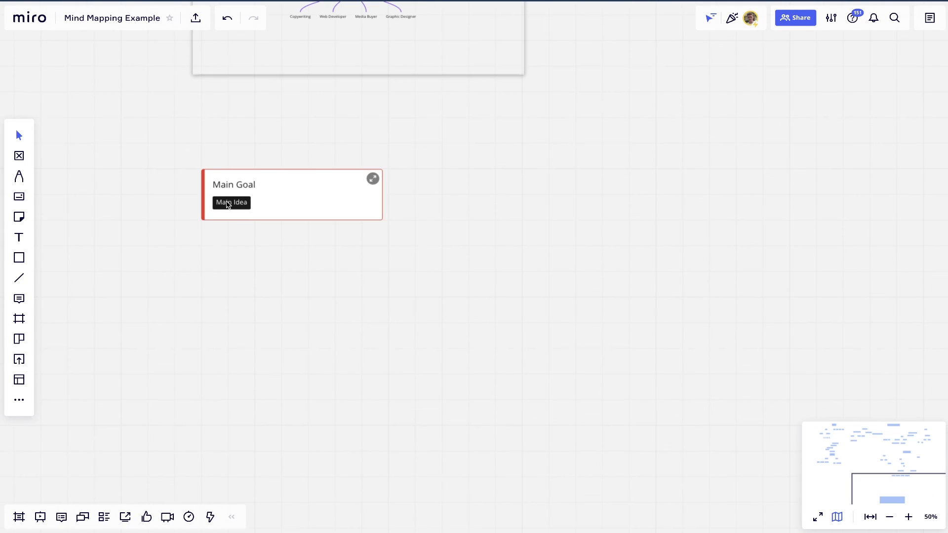
click(305, 192)
click(287, 123)
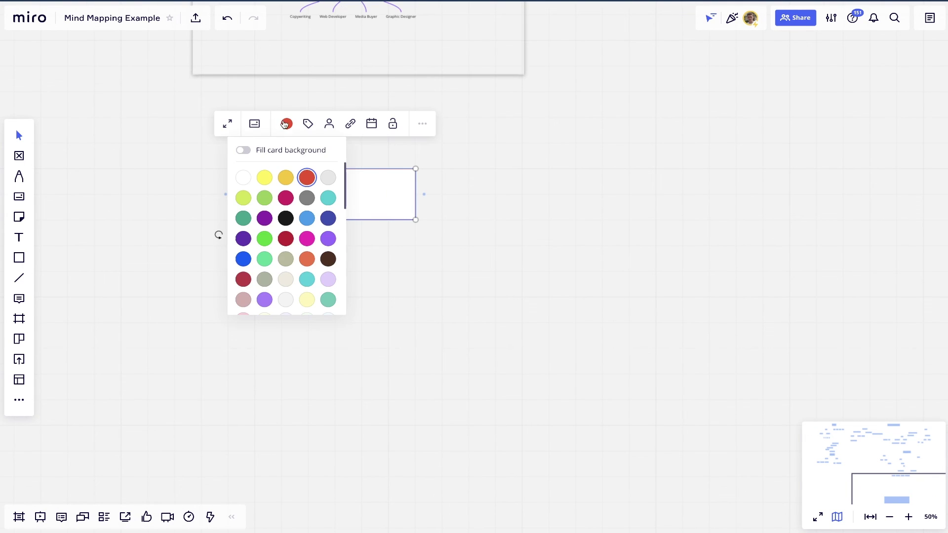
click(415, 138)
click(259, 206)
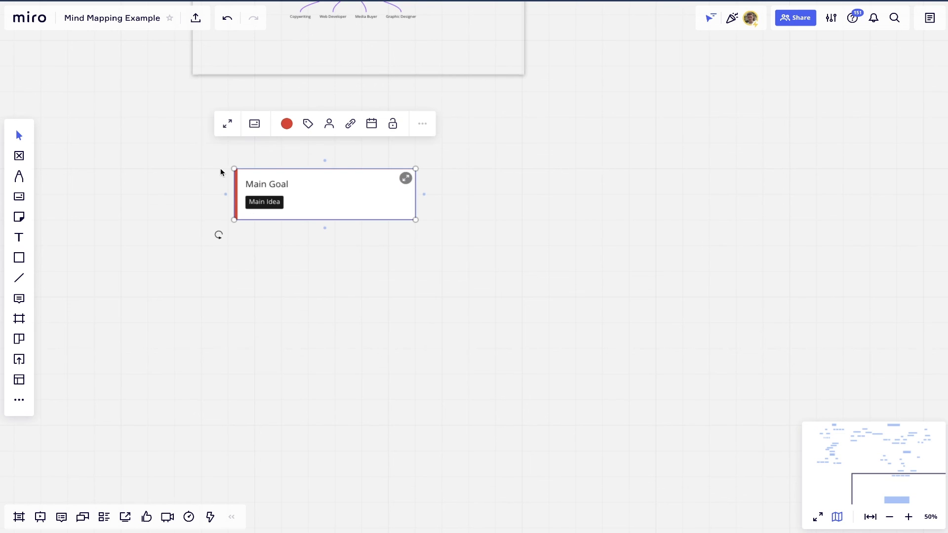
Open the details of the "Main Goal" card, add a description, and return to the board
click(255, 125)
click(227, 124)
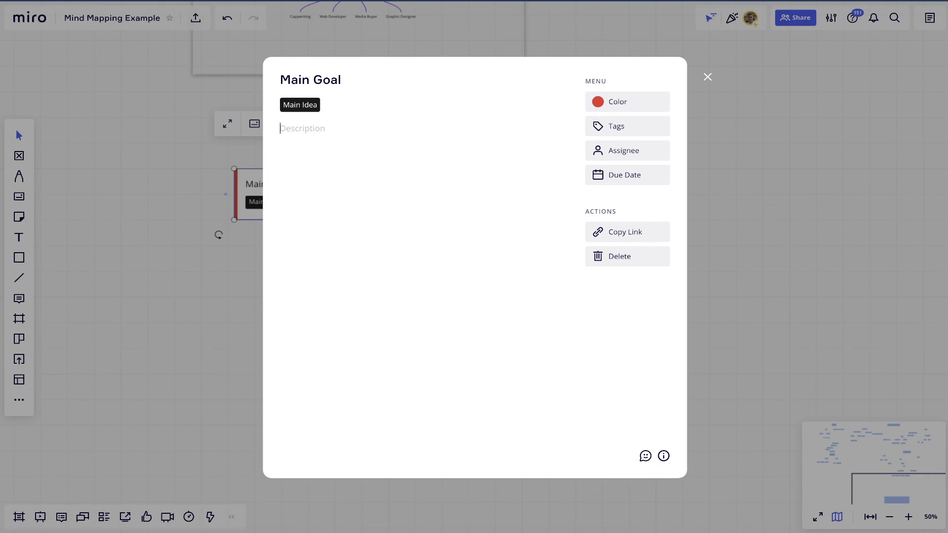
key(Escape)
Connect a rectangular sticky note reading "Sticky Note" to the underside of the "Main Goal" card and give it a red tag and an emoji
click(18, 277)
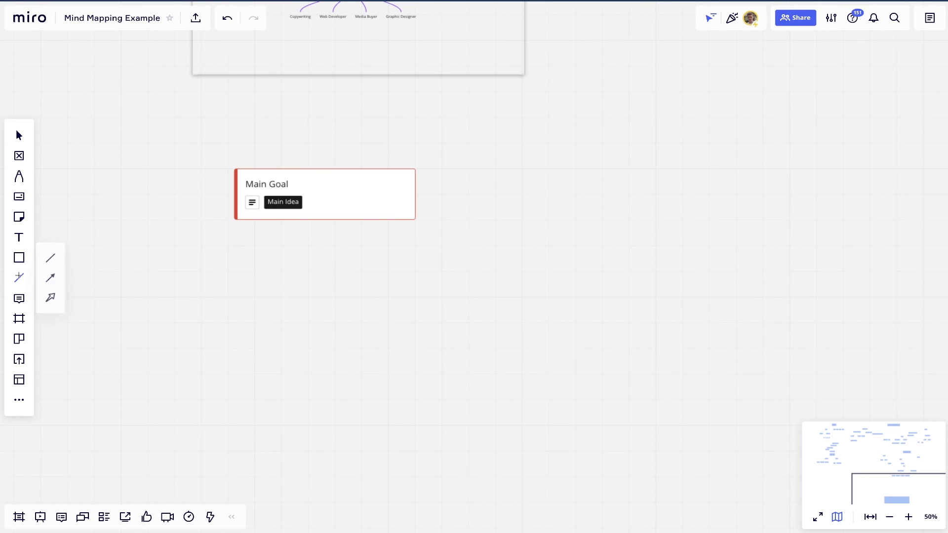
drag(325, 219, 466, 285)
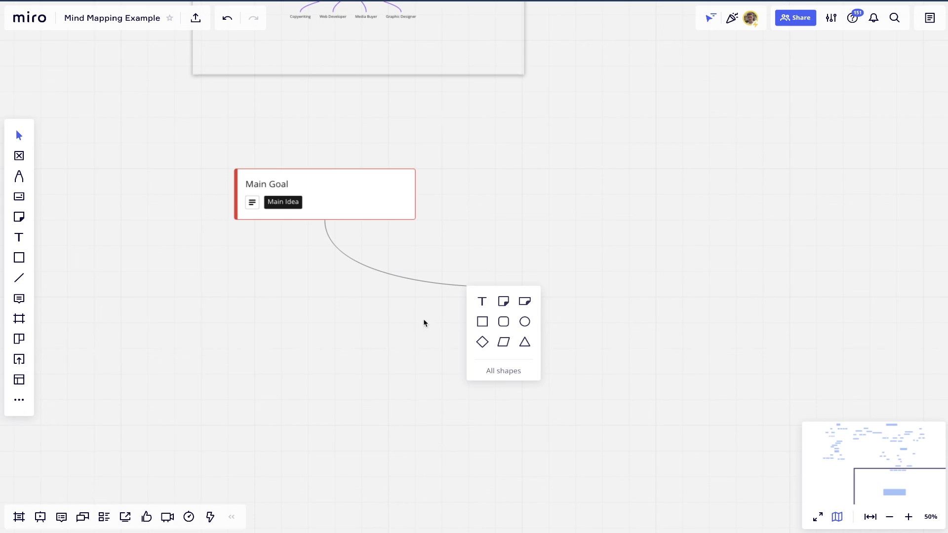
click(525, 302)
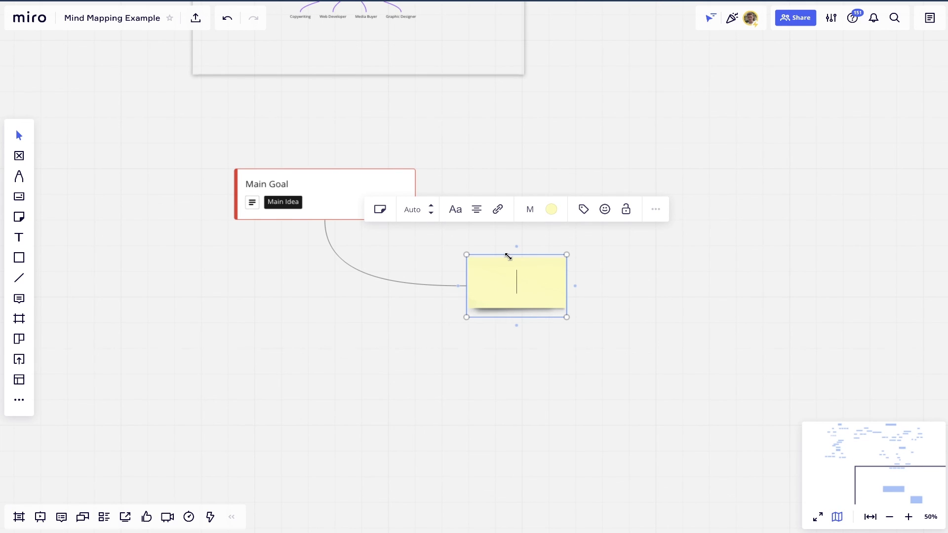
text(Sticky Note)
click(582, 209)
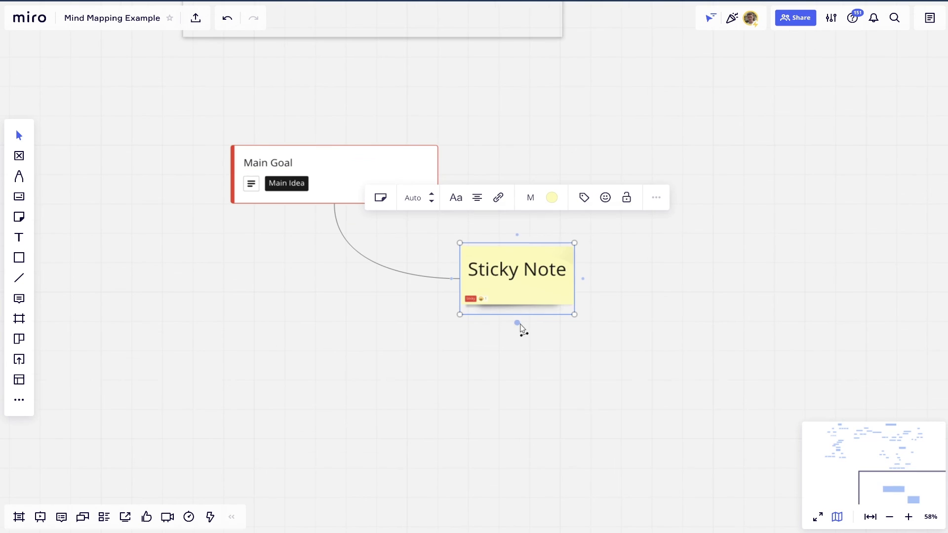
Connect a square sticky note below and to the left of "Sticky Note" and convert the new note into a card
drag(517, 320, 331, 378)
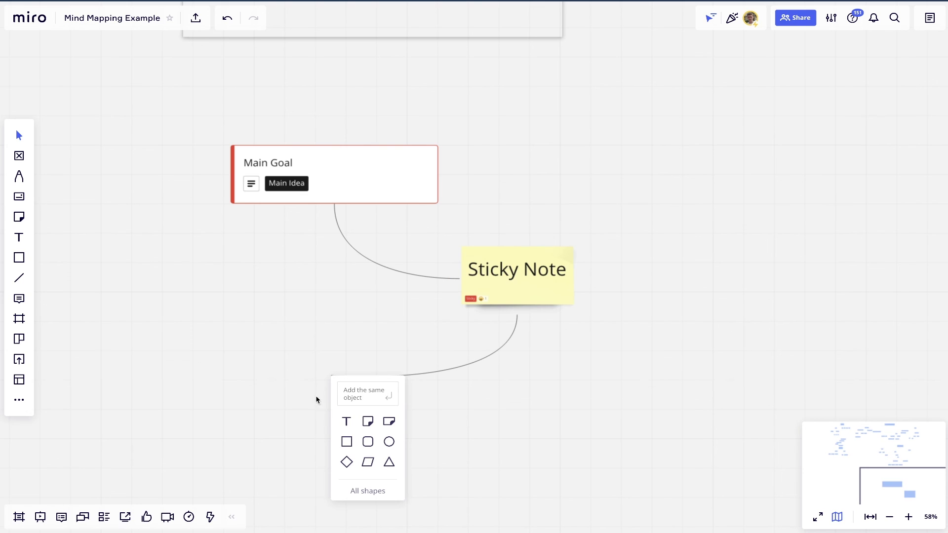
click(368, 421)
click(335, 350)
click(280, 373)
click(135, 295)
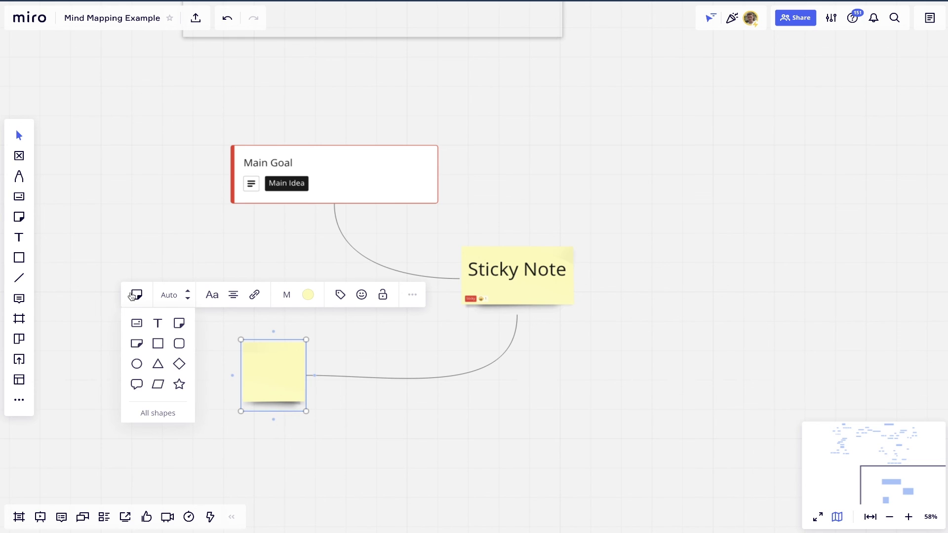
click(137, 323)
click(513, 286)
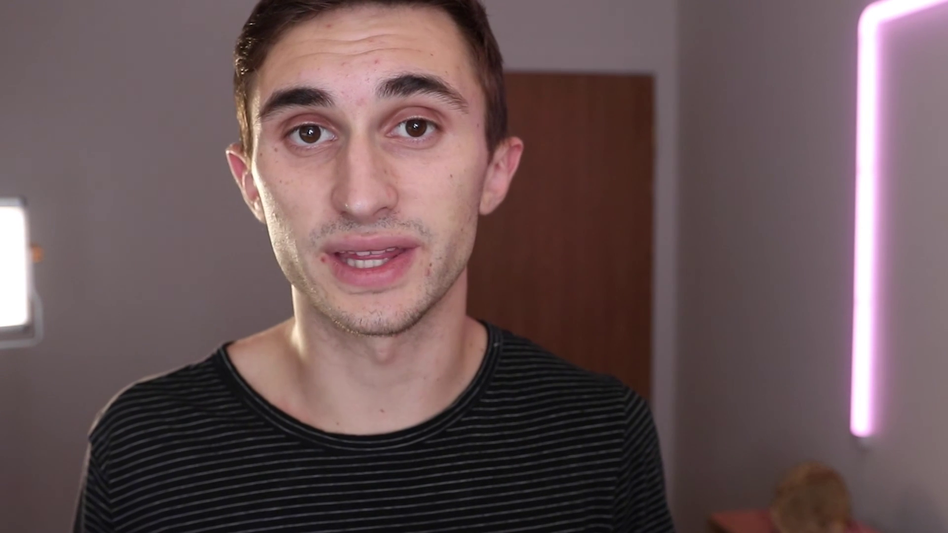